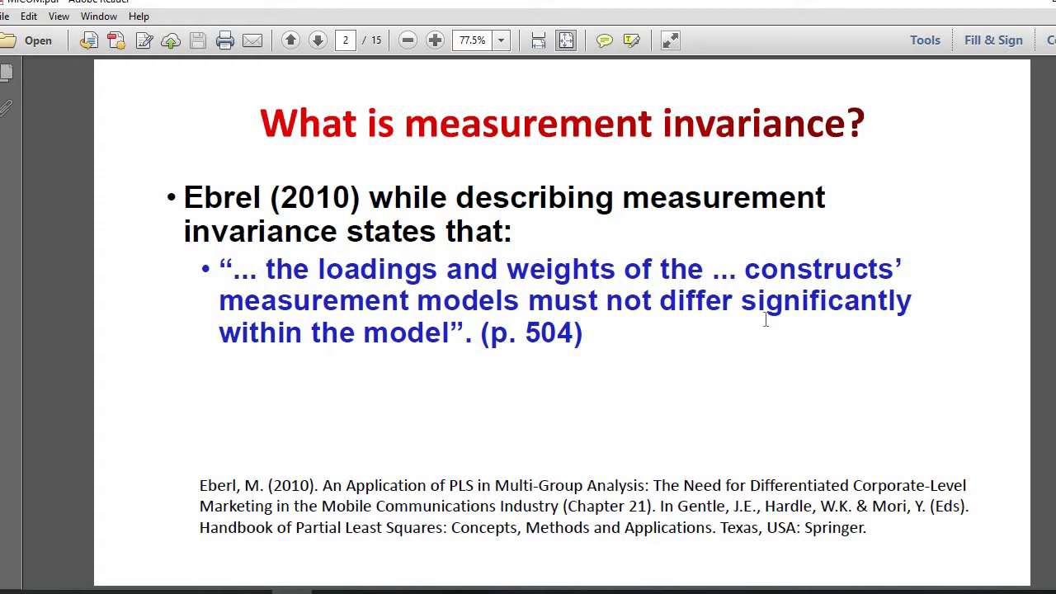
- Page forward through the MICOM slides to page 4, 'Steps for establishing MICOM'
{"action": "key", "text": "Page_Down"}
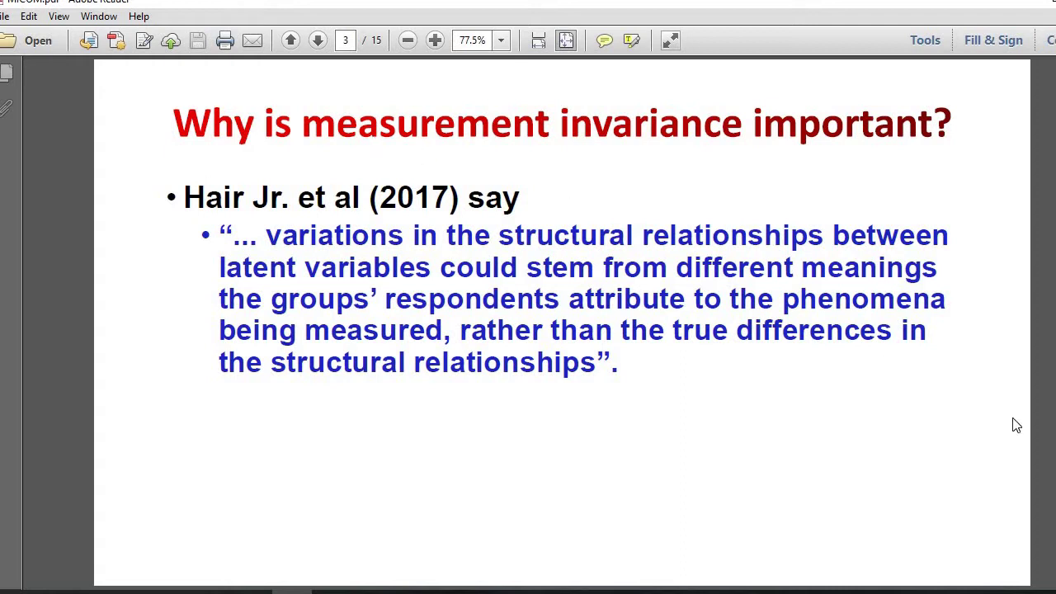
{"action": "key", "text": "Page_Down"}
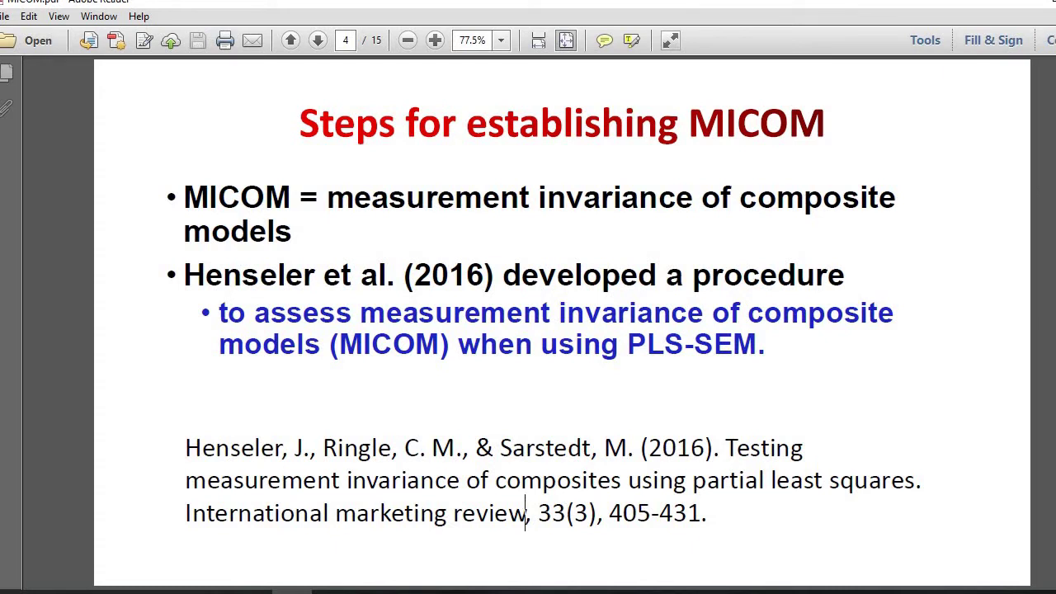
- Scroll down to page 5, which lists the three MICOM steps
{"action": "scroll", "coordinate": [525, 511], "scroll_direction": "down", "scroll_amount": 1}
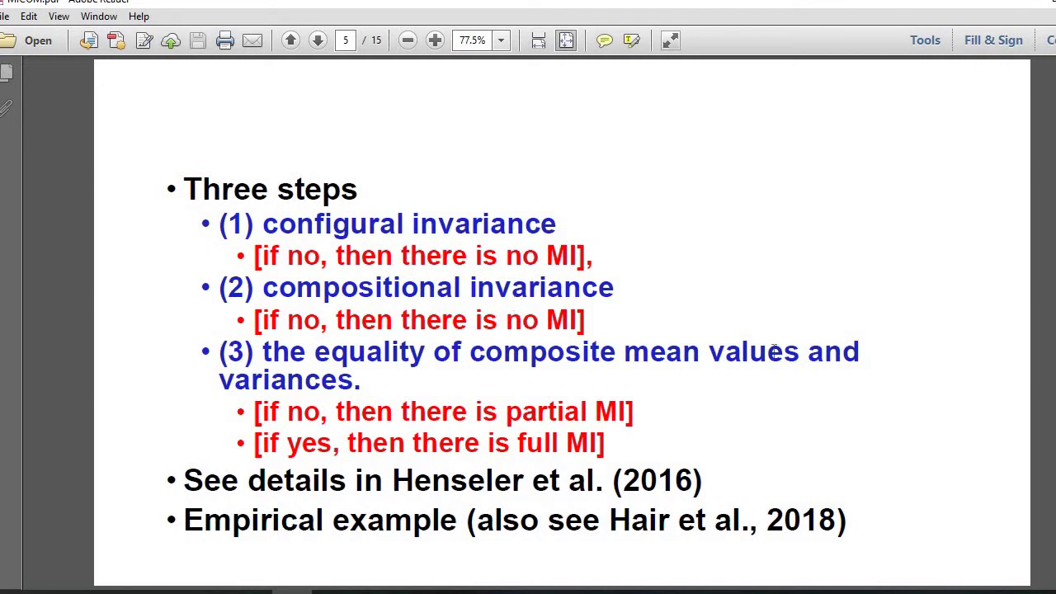
{"action": "key", "text": "Page_Down"}
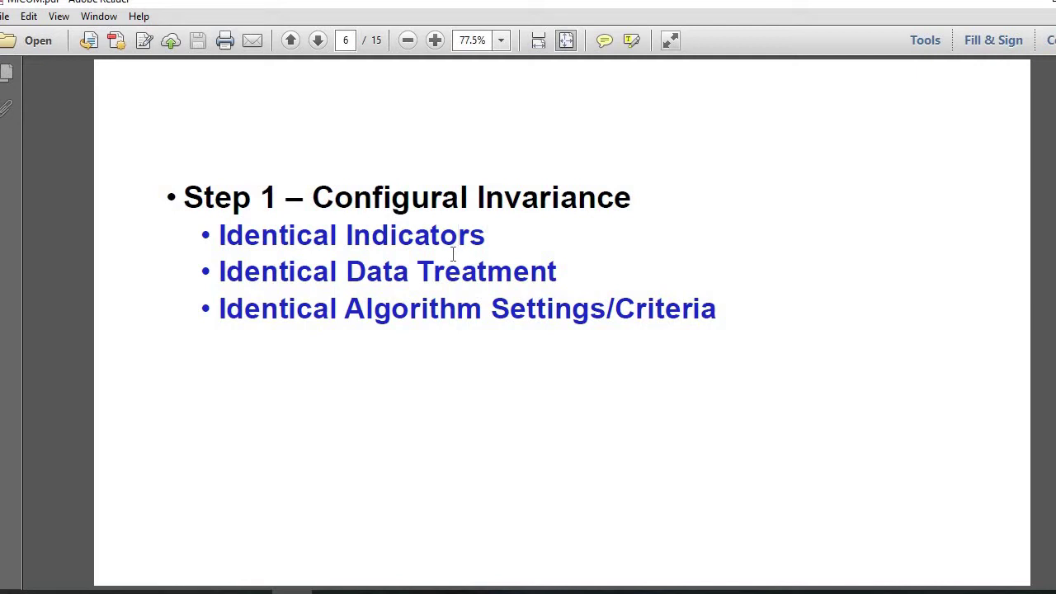
{"action": "left_click_drag", "start_coordinate": [180, 197], "coordinate": [677, 289]}
{"action": "left_click", "coordinate": [644, 264]}
- Page ahead to the page 7 sample-size table for 80% statistical power, briefly overshooting to page 8
{"action": "key", "text": "Page_Down"}
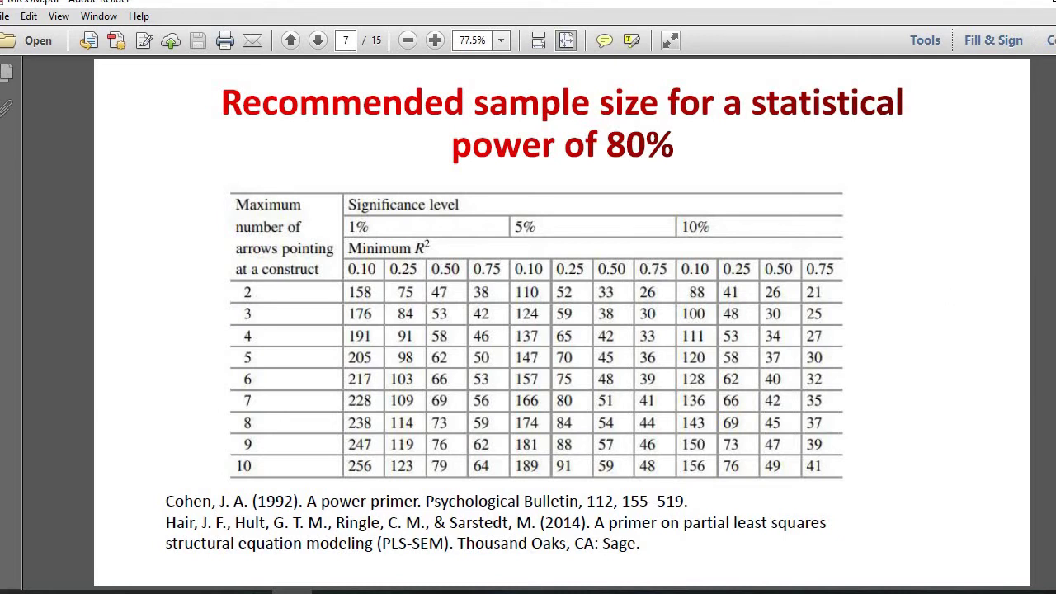
{"action": "key", "text": "Page_Down"}
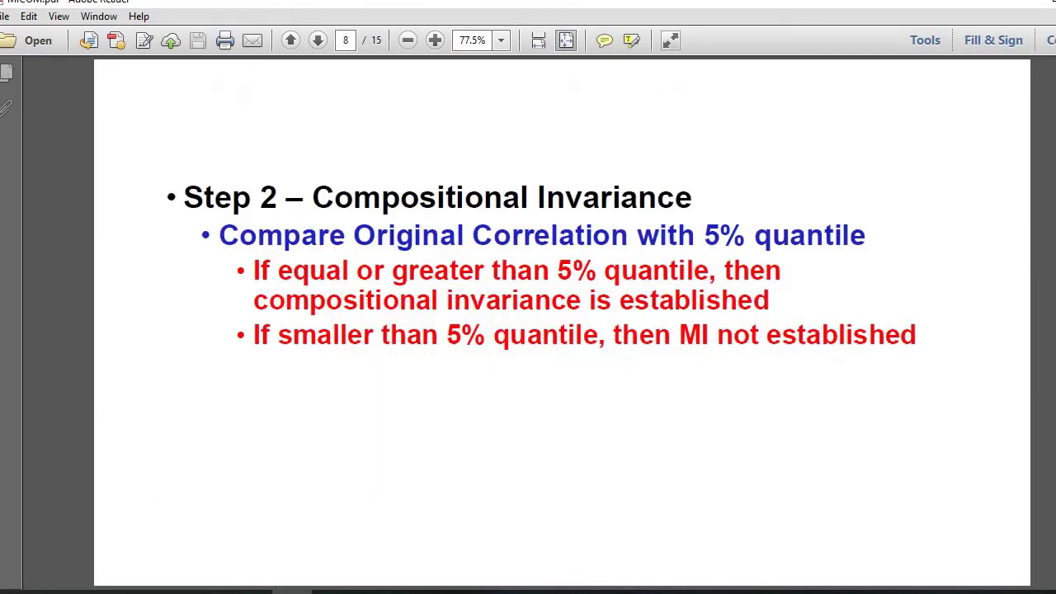
{"action": "key", "text": "Page_Up"}
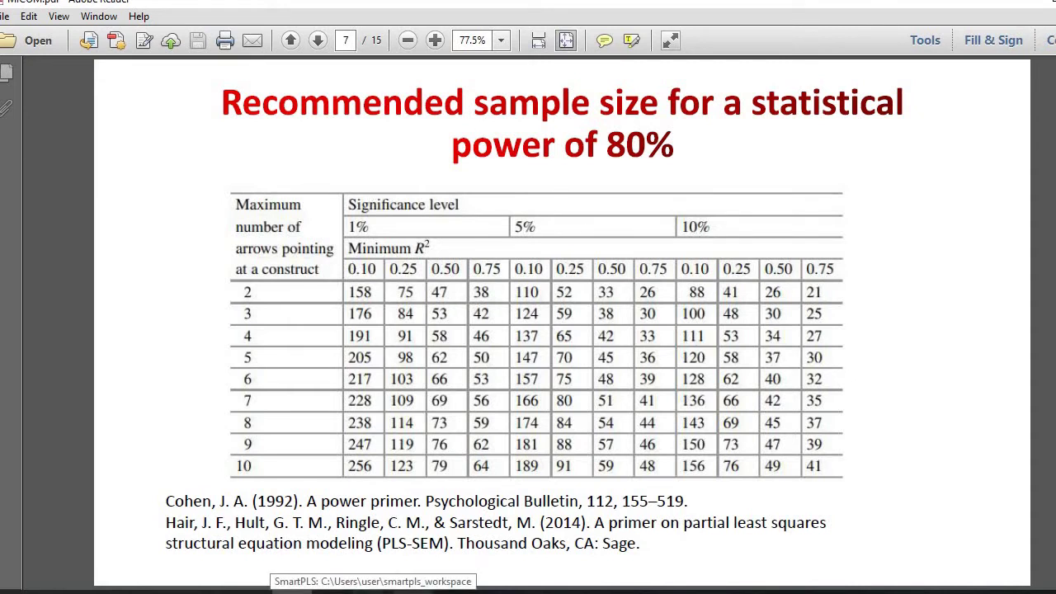
- Open the DataMultigroupNov19 dataset in SmartPLS and clear its existing data groups
{"action": "left_click", "coordinate": [373, 591]}
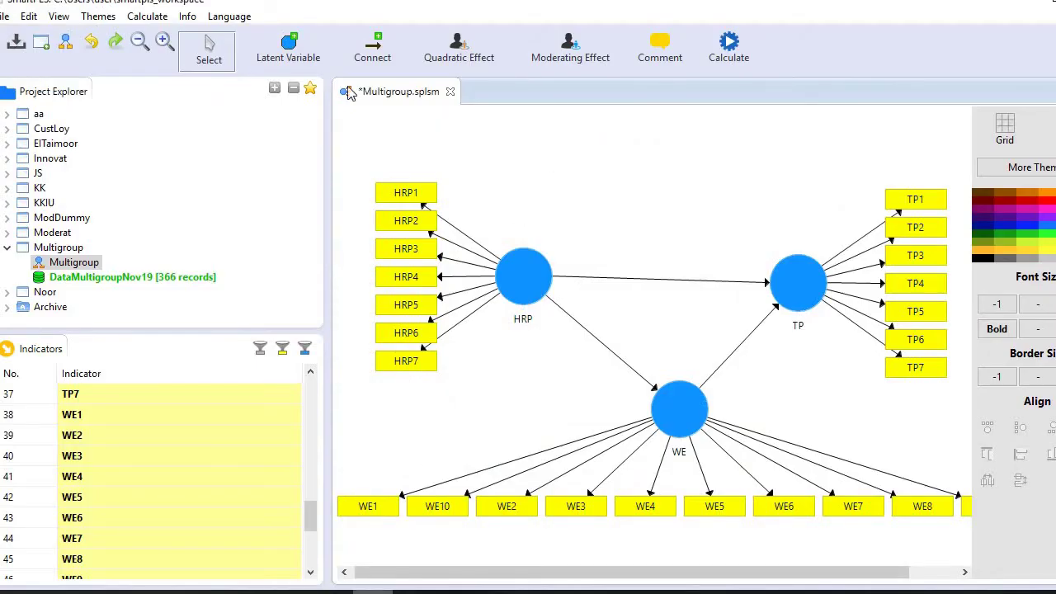
{"action": "left_click", "coordinate": [130, 280]}
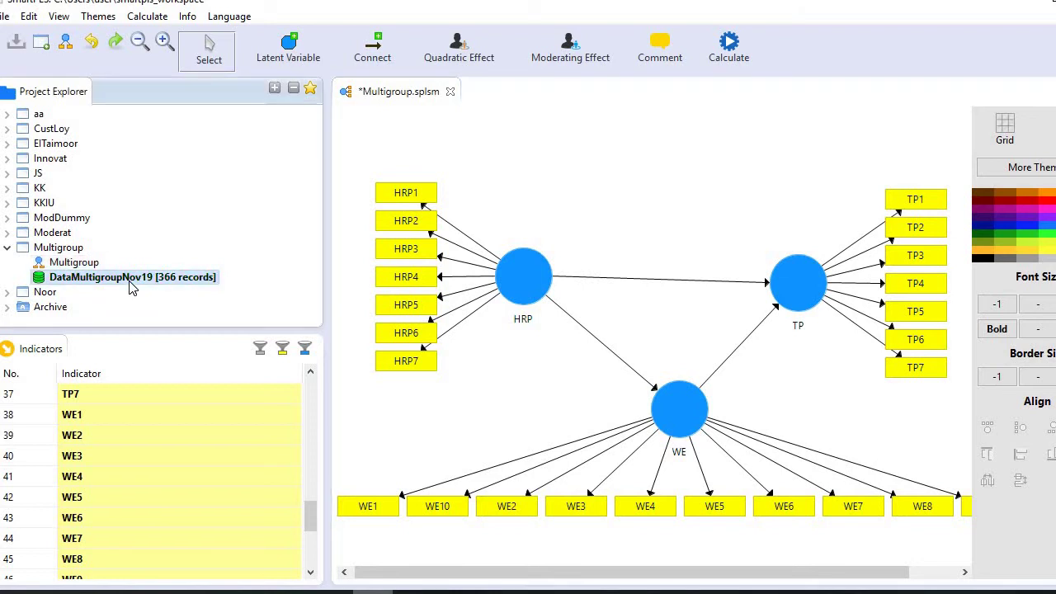
{"action": "double_click", "coordinate": [130, 285]}
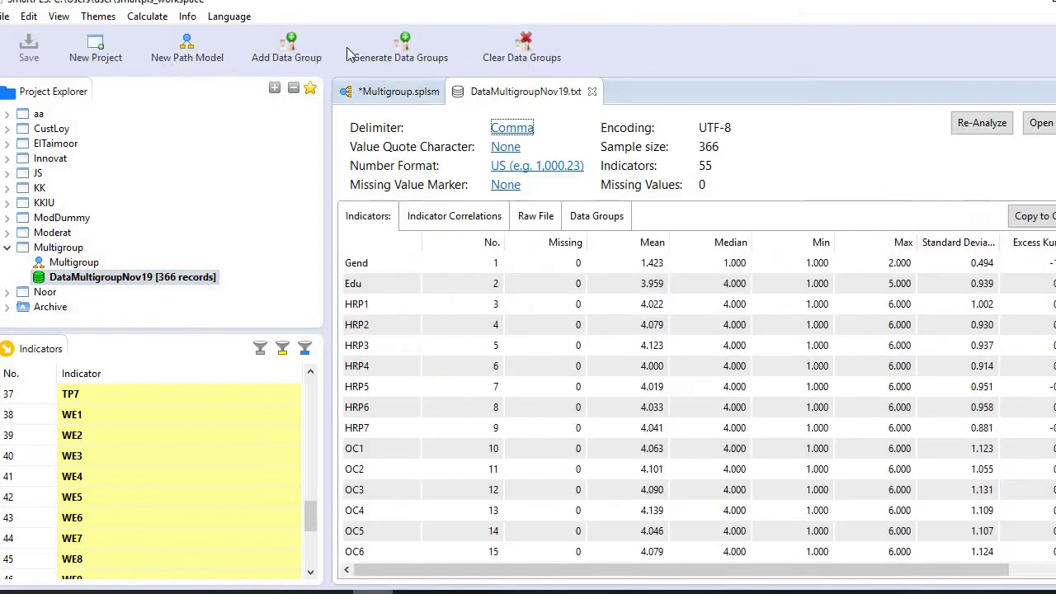
{"action": "left_click", "coordinate": [495, 47]}
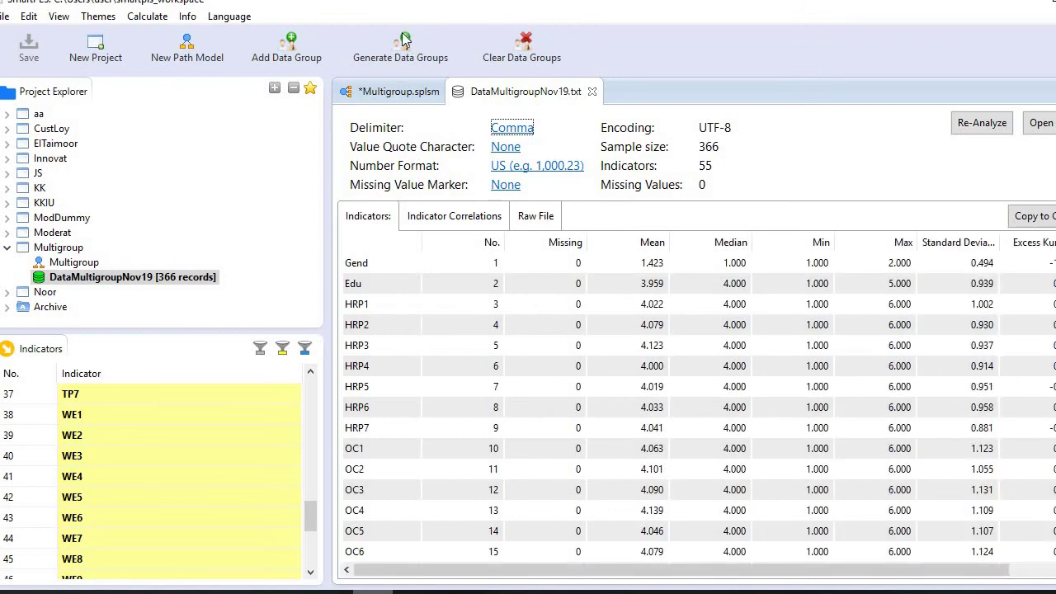
- Generate data groups with prefix 'Gender' grouped by the Gend column
{"action": "left_click", "coordinate": [401, 47]}
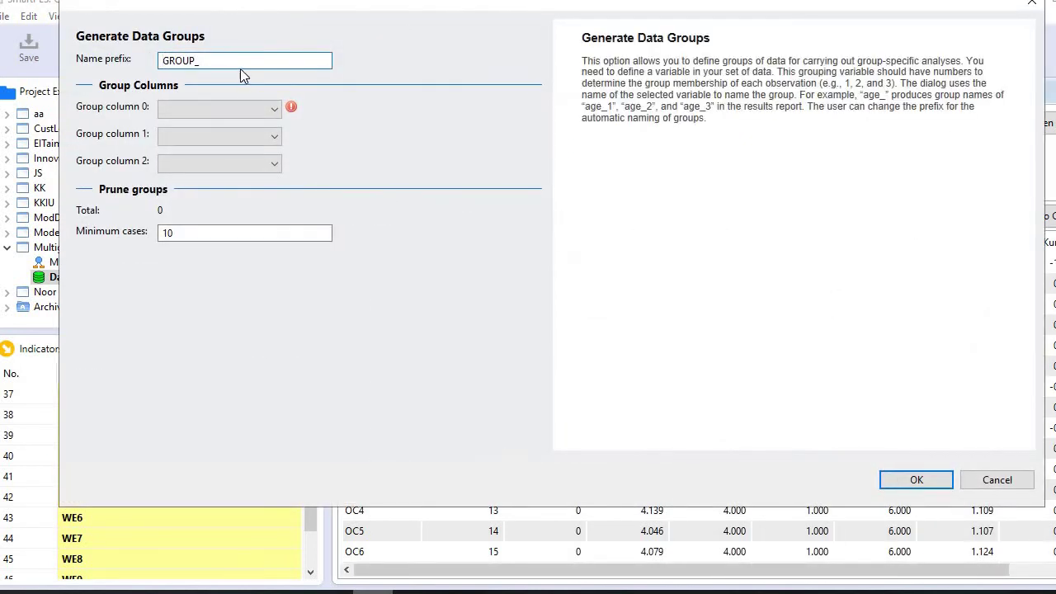
{"action": "double_click", "coordinate": [154, 63]}
{"action": "type", "text": "Gender"}
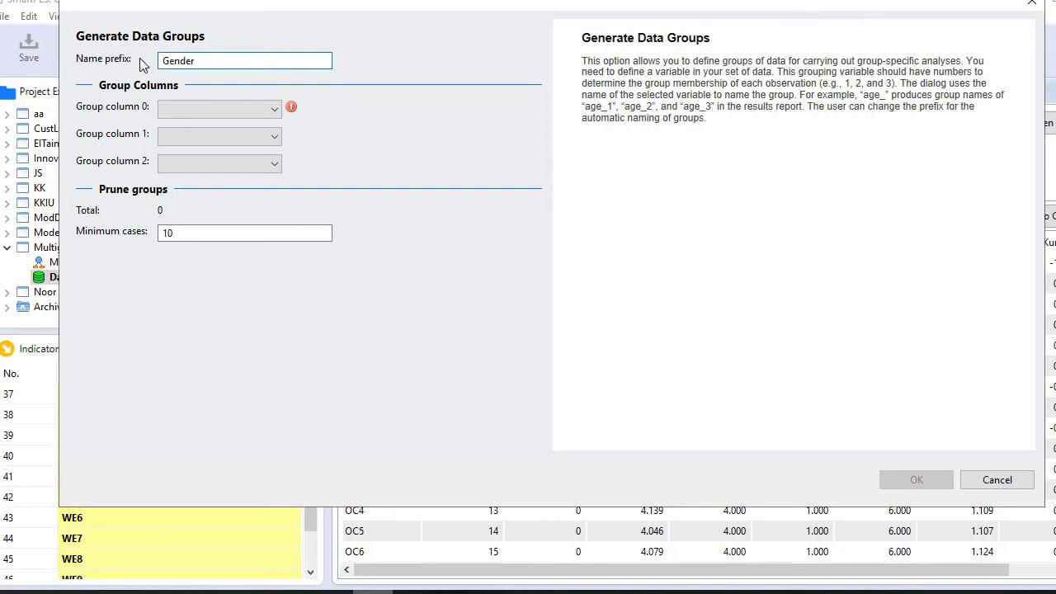
{"action": "left_click", "coordinate": [230, 110]}
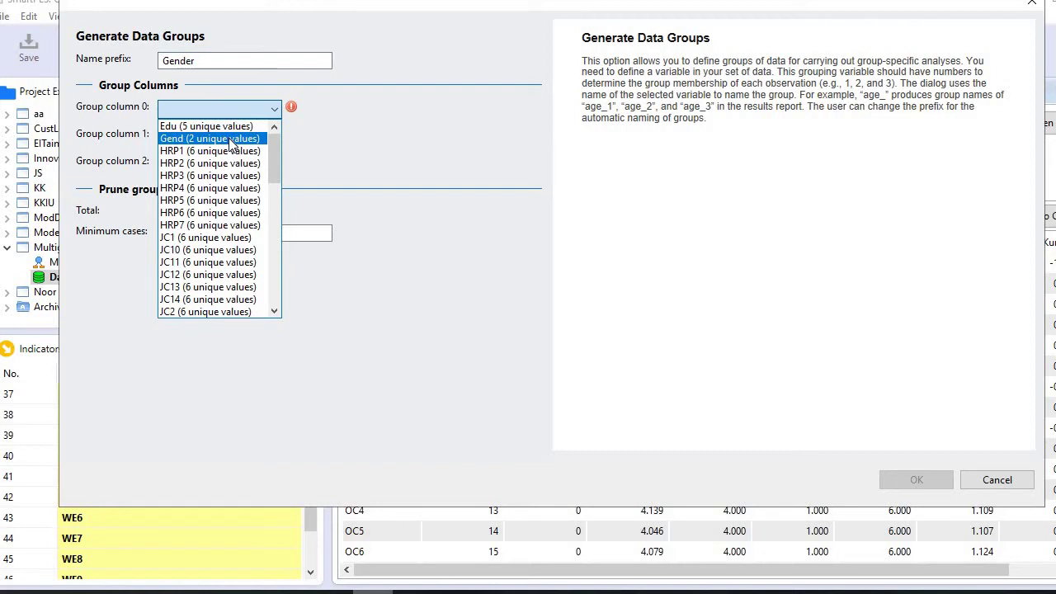
{"action": "left_click", "coordinate": [229, 140]}
{"action": "left_click", "coordinate": [261, 116]}
{"action": "mouse_move", "coordinate": [277, 156]}
{"action": "left_mouse_down"}
{"action": "mouse_move", "coordinate": [272, 262]}
{"action": "mouse_move", "coordinate": [268, 145]}
{"action": "left_mouse_up"}
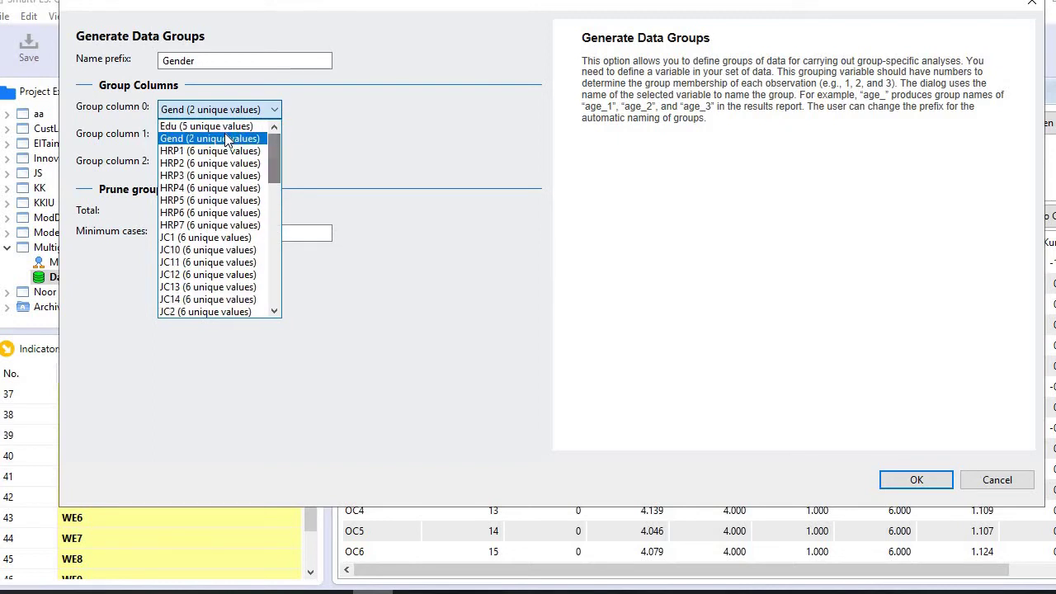
{"action": "left_click", "coordinate": [223, 140]}
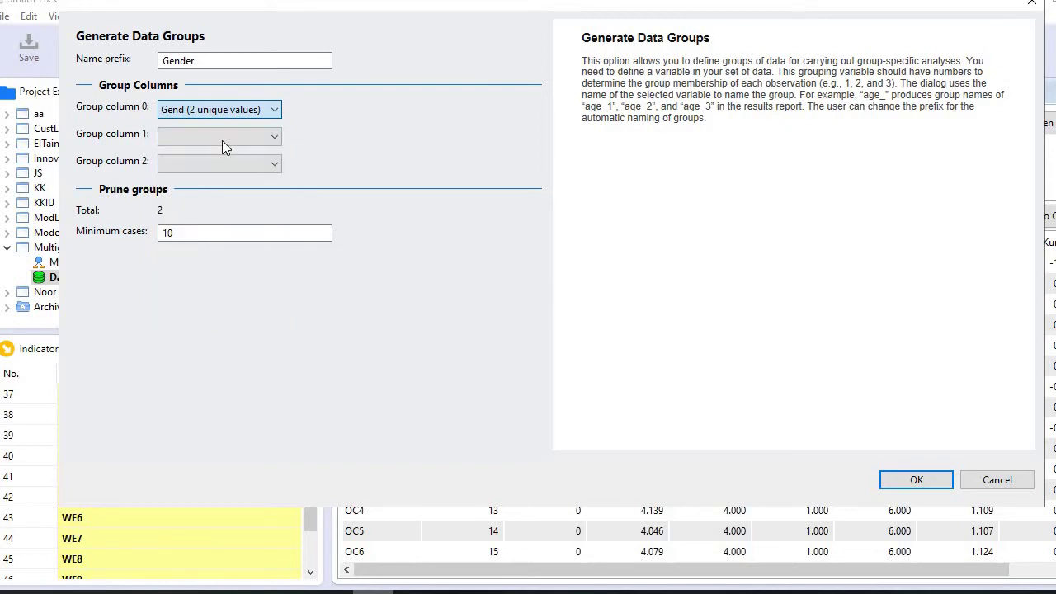
{"action": "left_click", "coordinate": [929, 480]}
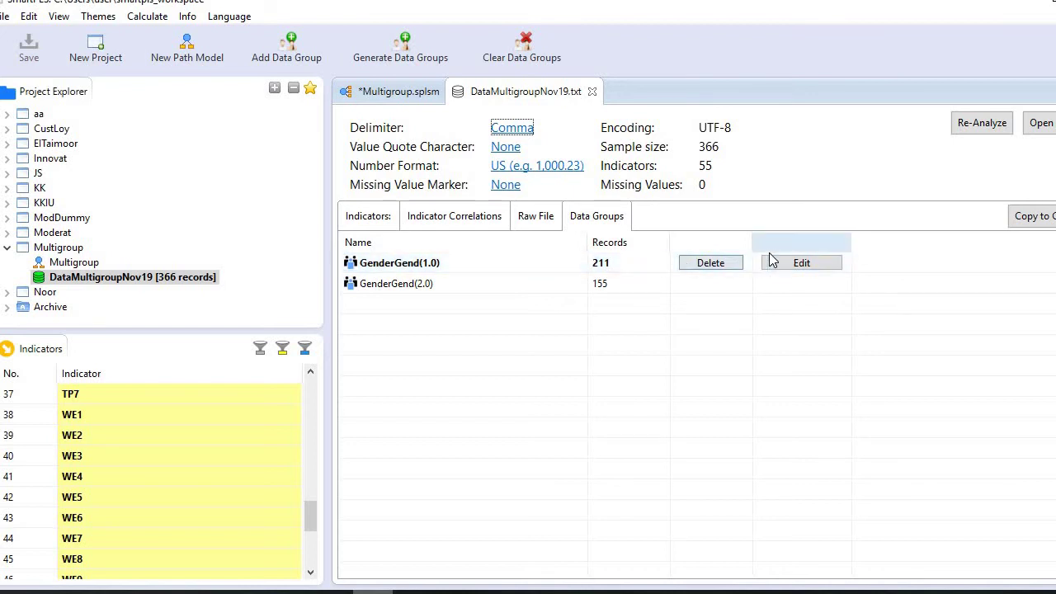
{"action": "left_click", "coordinate": [797, 263]}
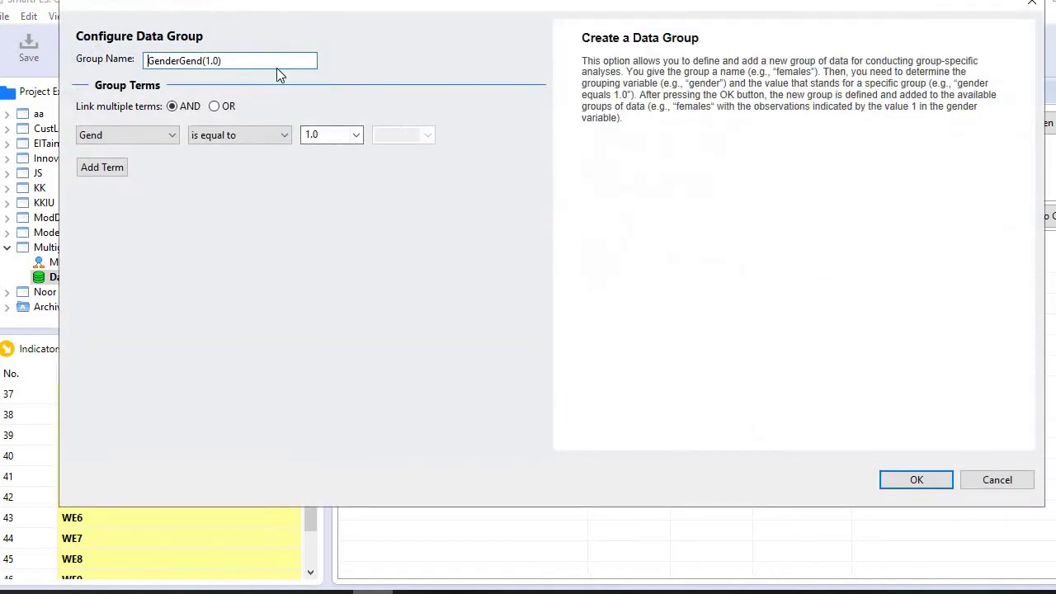
{"action": "left_click_drag", "start_coordinate": [275, 68], "coordinate": [65, 92]}
{"action": "type", "text": "Male"}
{"action": "left_click", "coordinate": [891, 479]}
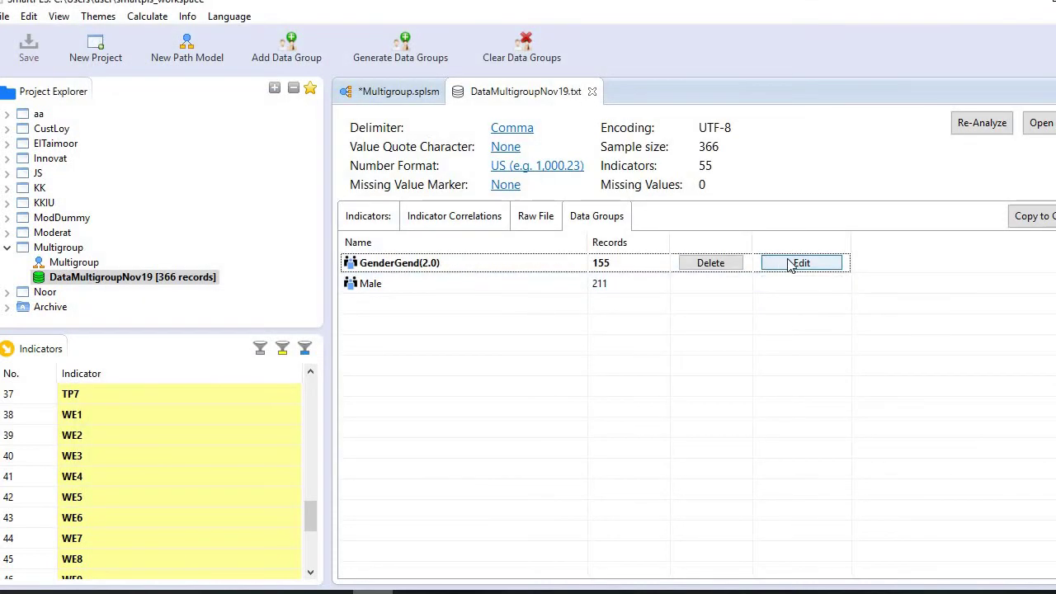
{"action": "left_click", "coordinate": [791, 264]}
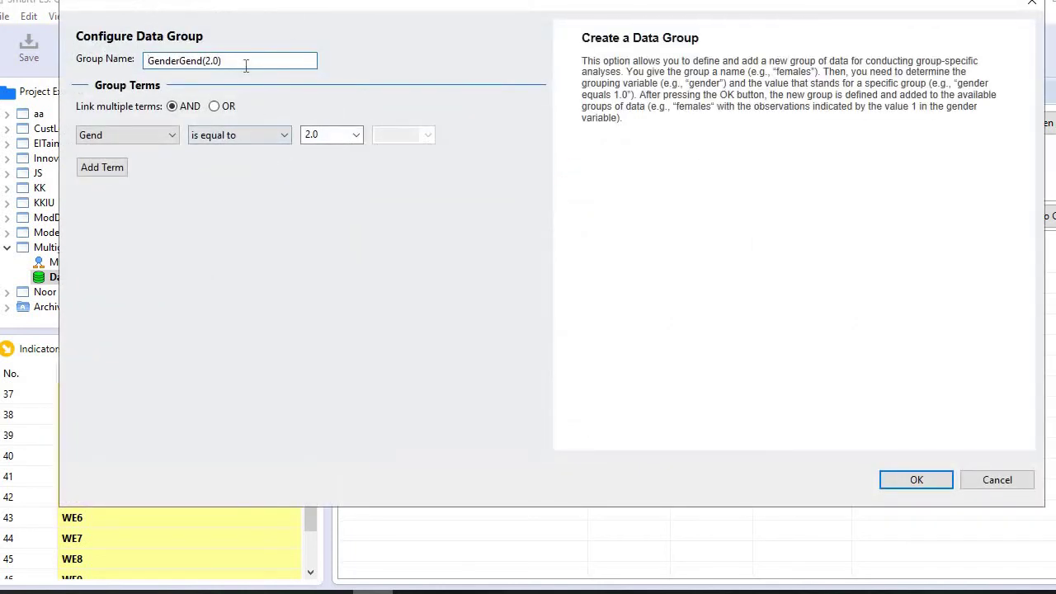
{"action": "key", "text": "ctrl+a"}
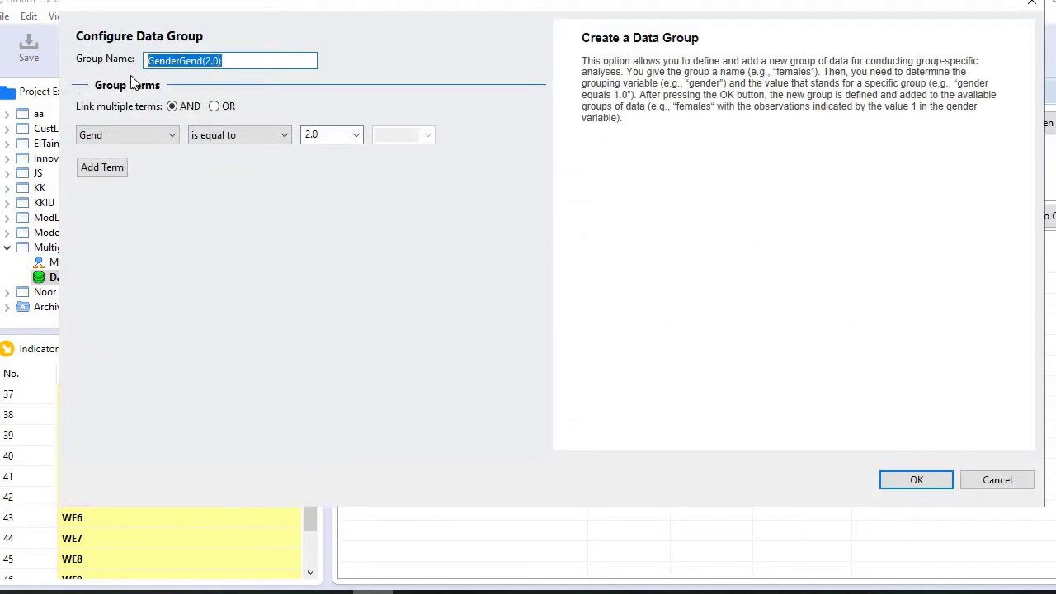
{"action": "type", "text": "Female"}
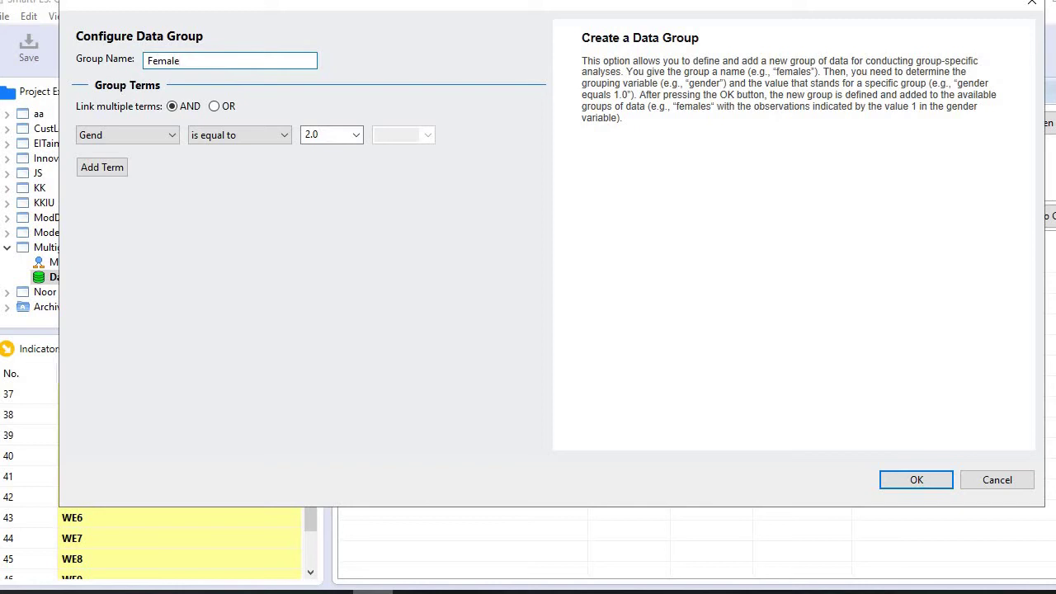
{"action": "left_click", "coordinate": [893, 483]}
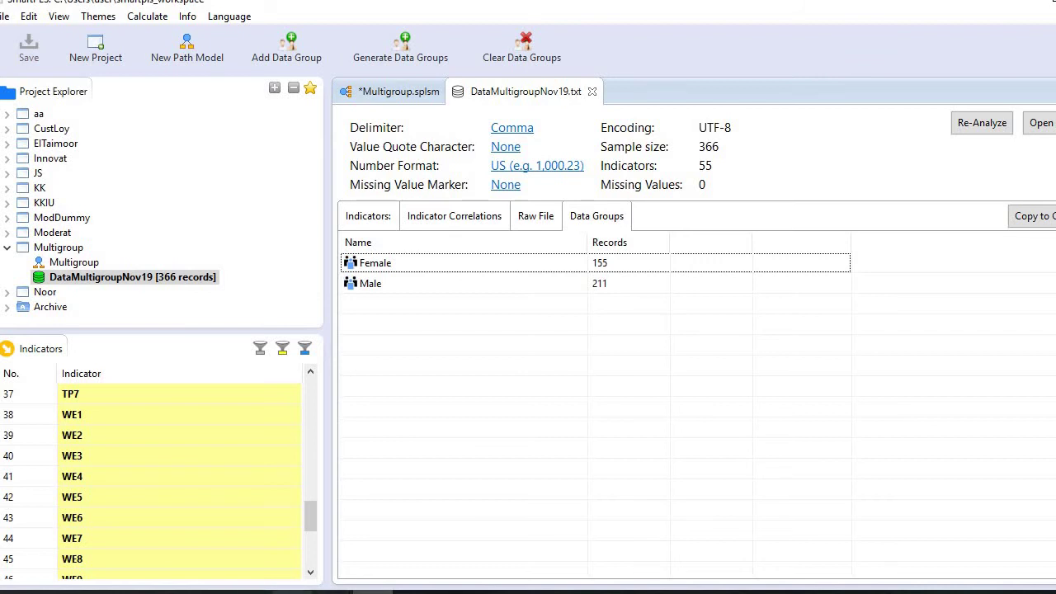
- Return to the slides and advance to page 8, Step 2 – Compositional Invariance
{"action": "key", "text": "alt+Tab"}
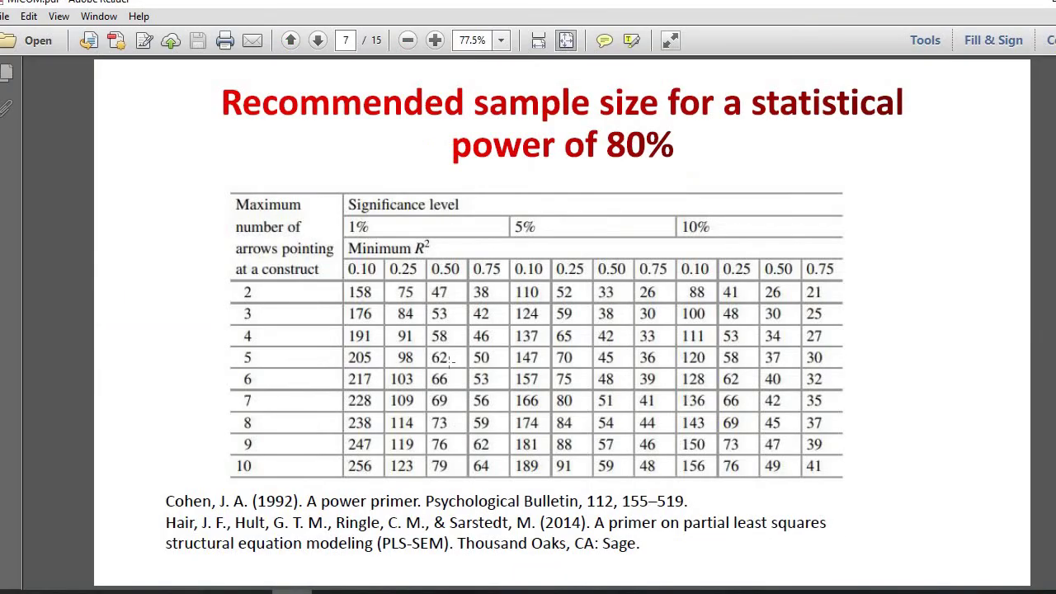
{"action": "key", "text": "Right"}
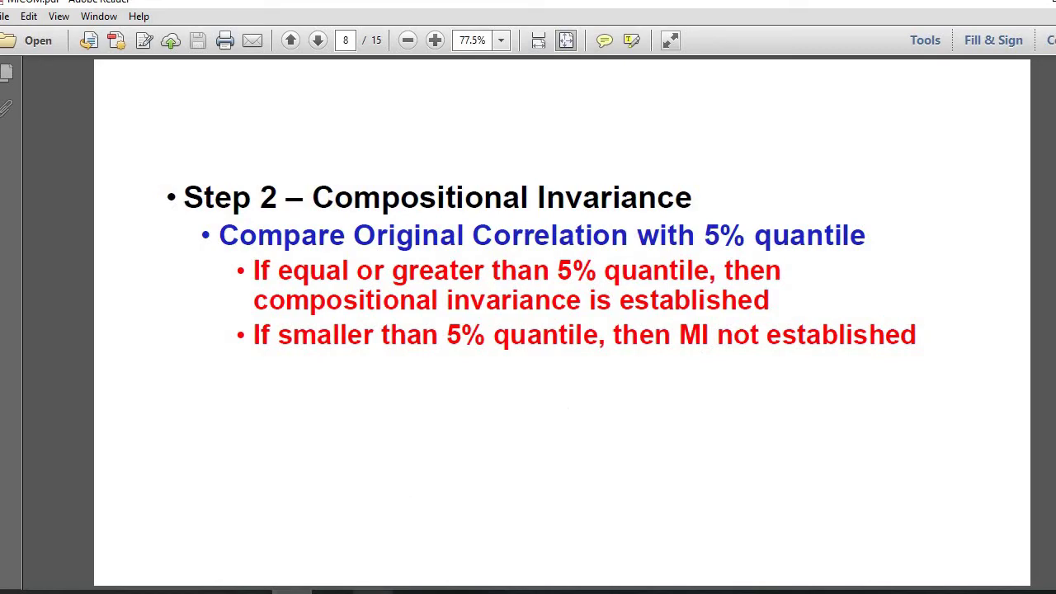
- Open the Multigroup path model and choose the Permutation calculation
{"action": "left_click", "coordinate": [373, 591]}
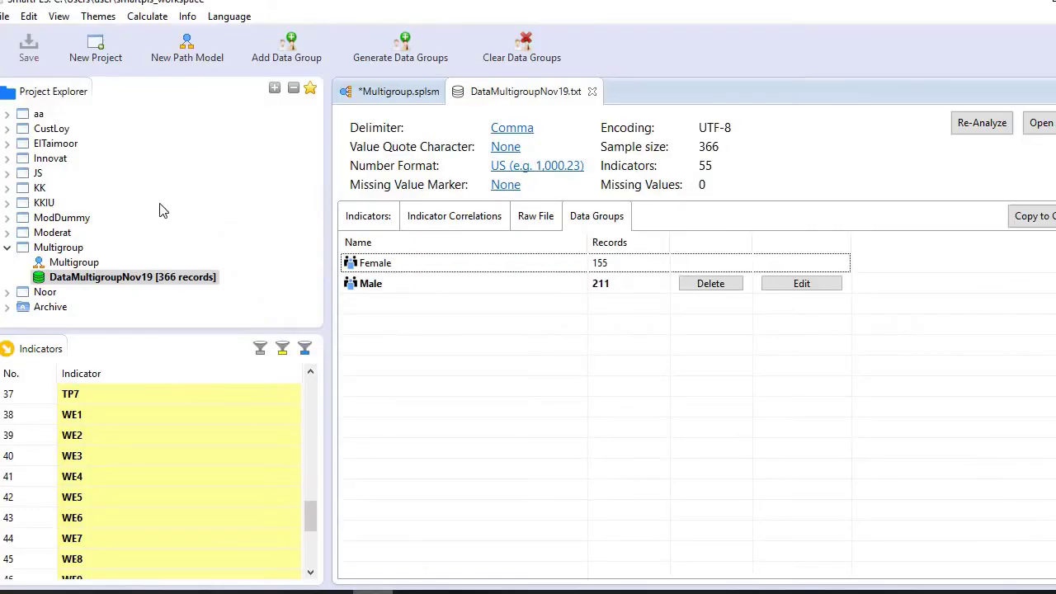
{"action": "double_click", "coordinate": [74, 263]}
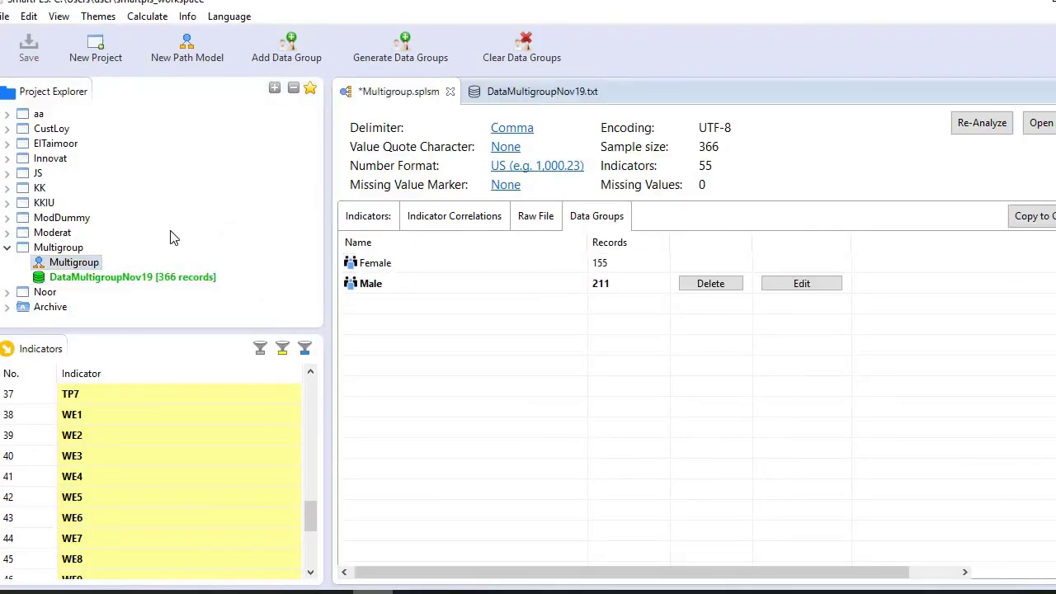
{"action": "left_click", "coordinate": [147, 18]}
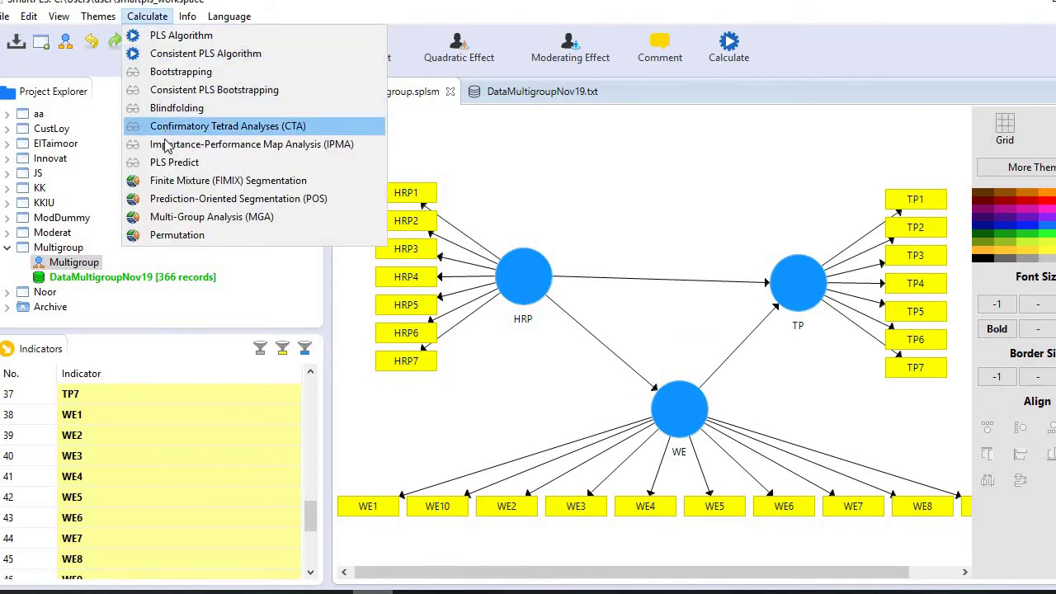
{"action": "left_click", "coordinate": [182, 235]}
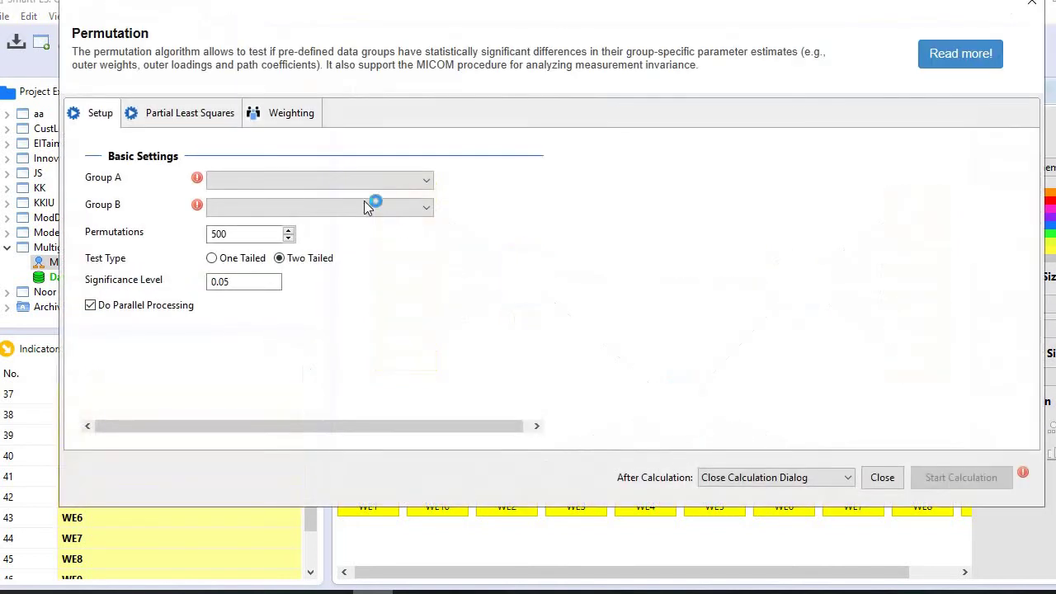
- Set Group A to Male and Group B to Female for the permutation test
{"action": "left_click", "coordinate": [367, 181]}
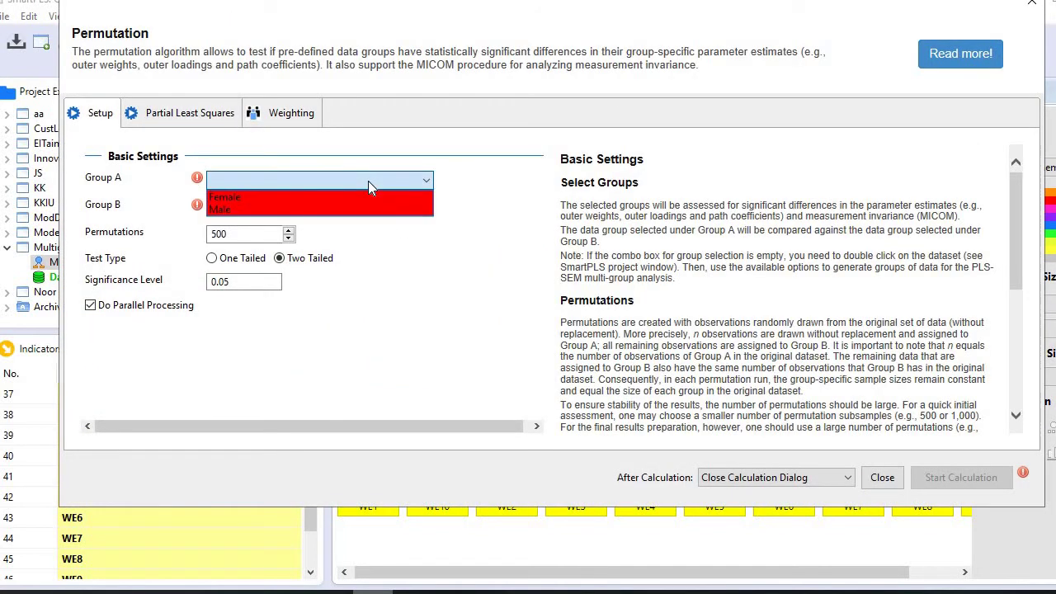
{"action": "left_click", "coordinate": [334, 210]}
{"action": "left_click", "coordinate": [329, 207]}
{"action": "left_click", "coordinate": [311, 224]}
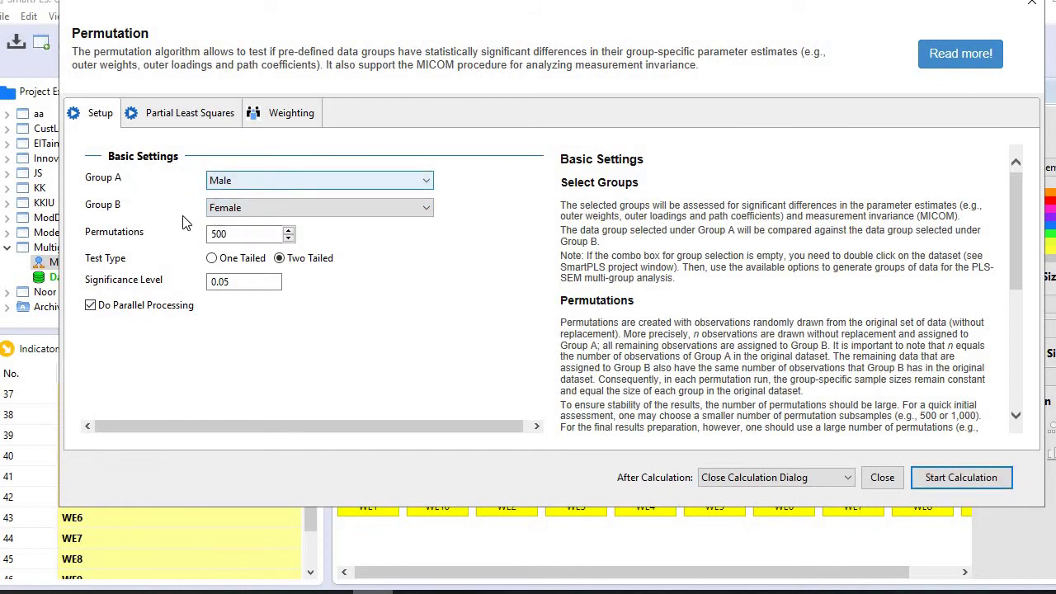
{"action": "left_click", "coordinate": [241, 234]}
- Edit the Maximum Iterations value under Partial Least Squares and start the permutation run
{"action": "left_click", "coordinate": [206, 115]}
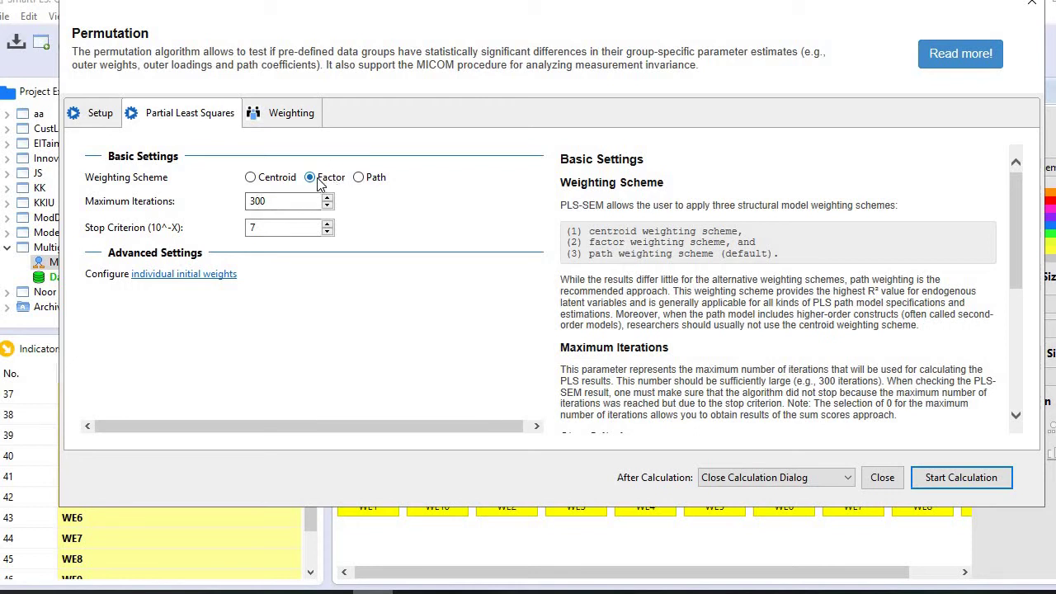
{"action": "left_click_drag", "start_coordinate": [254, 202], "coordinate": [240, 212]}
{"action": "type", "text": "10"}
{"action": "key", "text": "BackSpace"}
{"action": "left_click", "coordinate": [981, 488]}
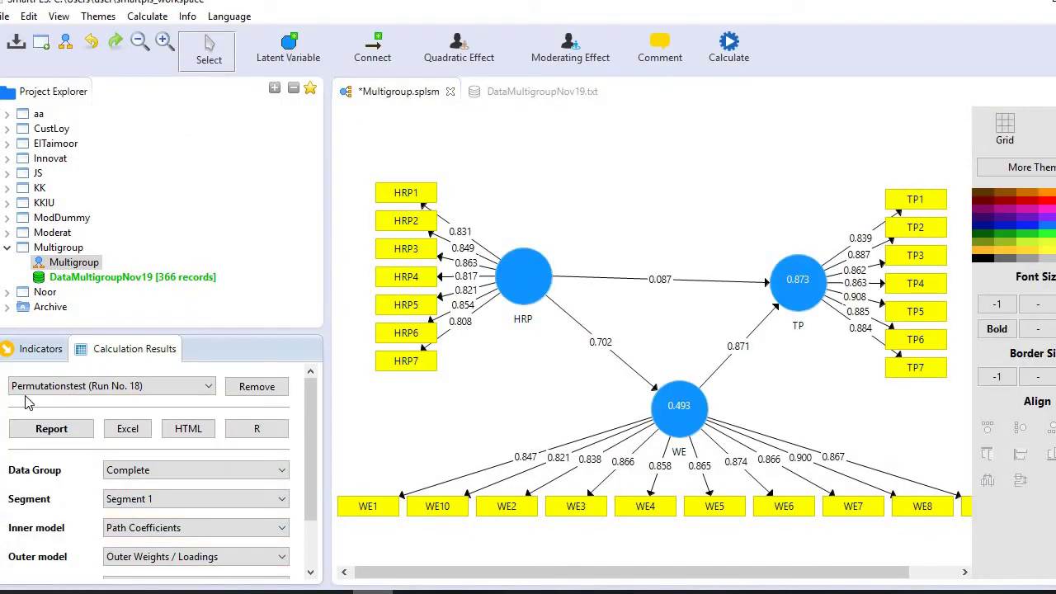
- Open the Run No. 18 report showing path coefficient p-values 0.986, 0.252 and 0.966
{"action": "left_click", "coordinate": [42, 435]}
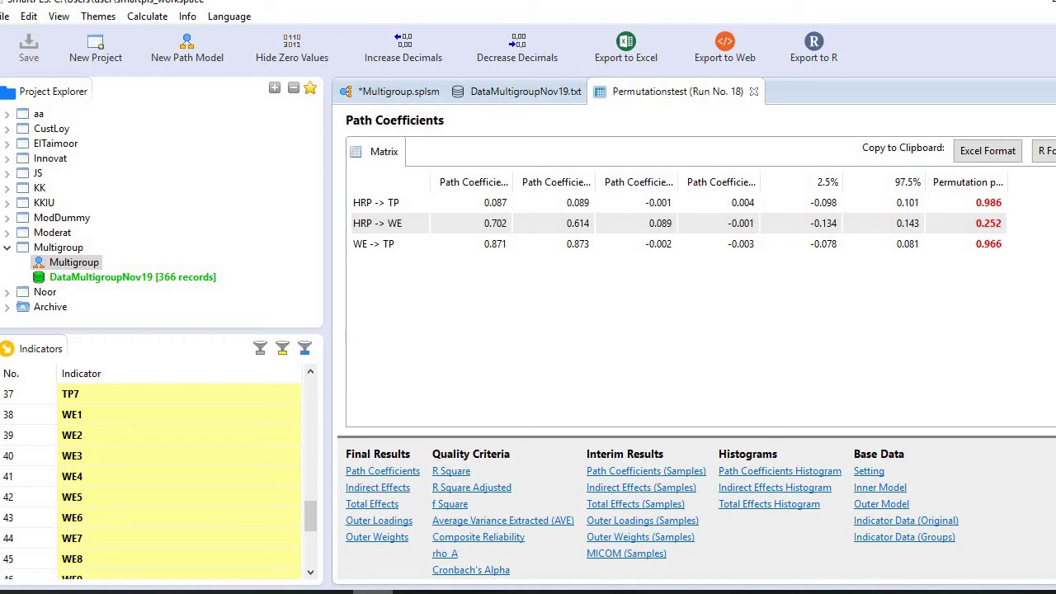
- Show MICOM Step 2 results and widen the Original Correlation column to read its 1.000 values
{"action": "scroll", "coordinate": [462, 569], "scroll_direction": "down", "scroll_amount": 1}
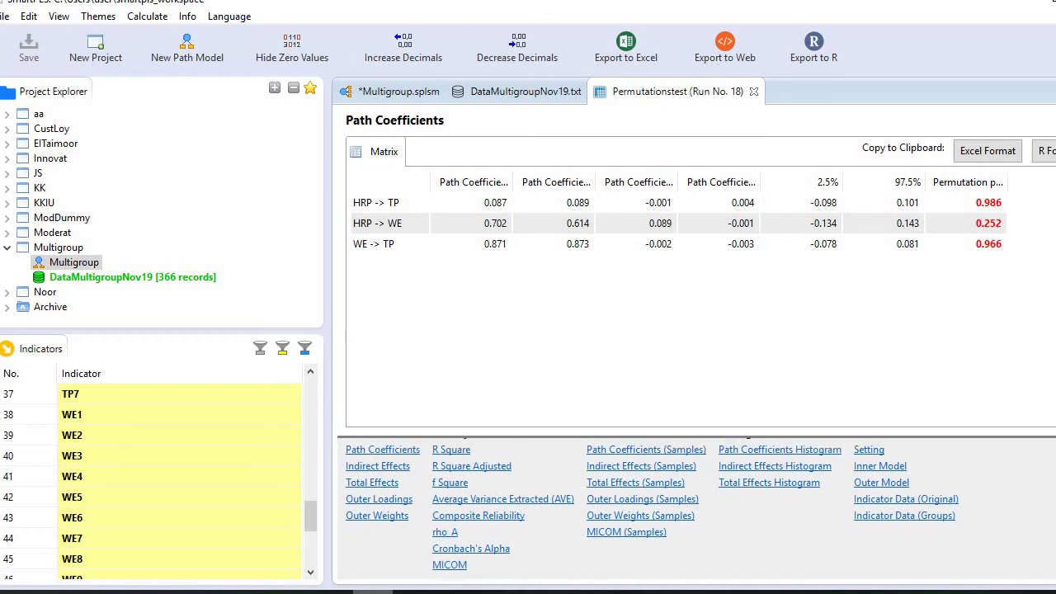
{"action": "left_click", "coordinate": [452, 565]}
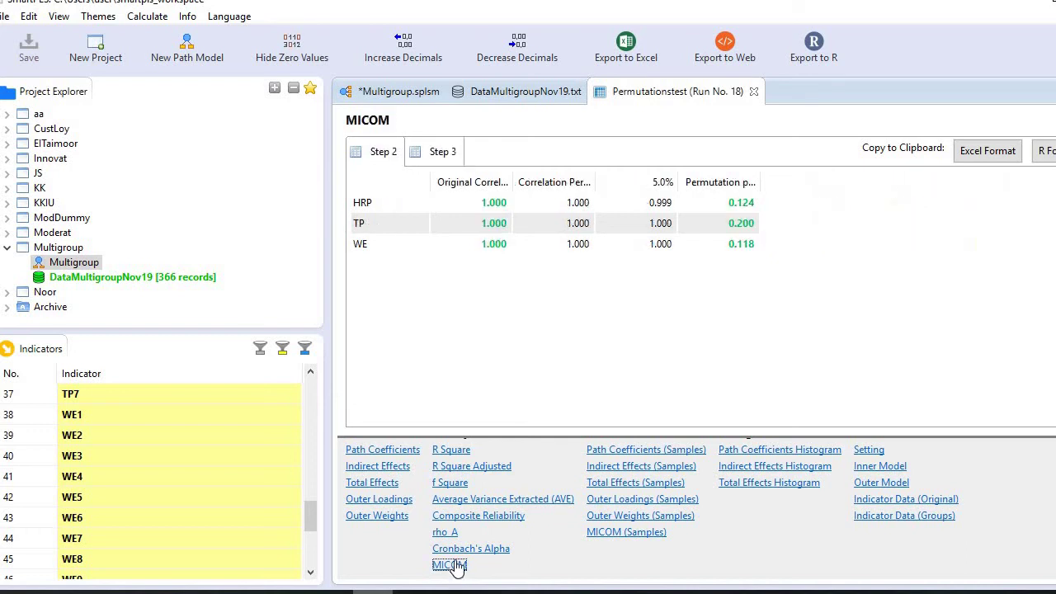
{"action": "left_click_drag", "start_coordinate": [512, 182], "coordinate": [556, 183]}
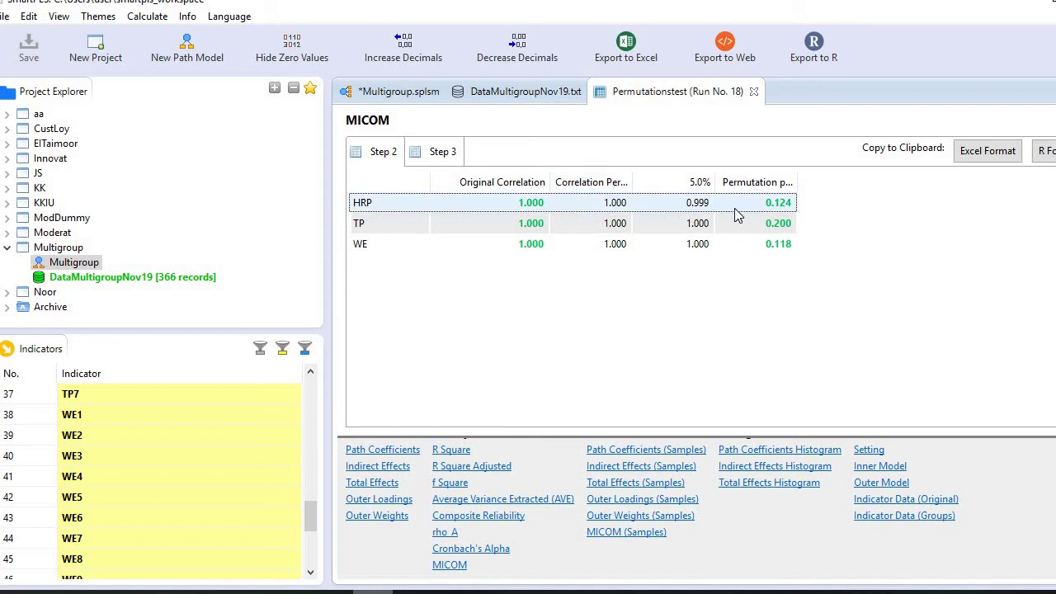
- Scroll through the Outer Loadings permutation results, then return to the page 8 Step 2 slide
{"action": "left_click", "coordinate": [381, 499]}
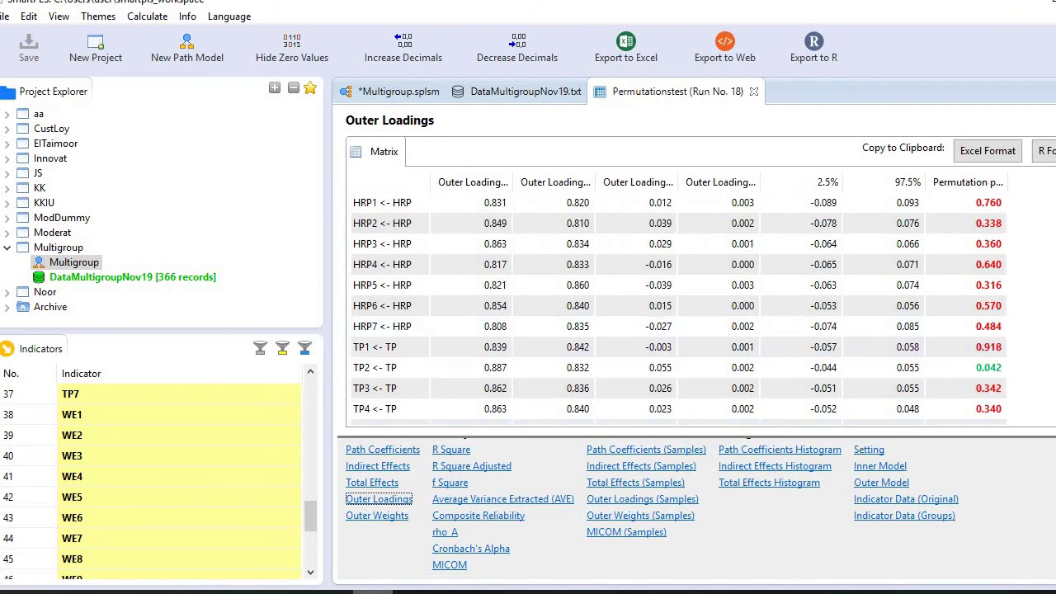
{"action": "scroll", "coordinate": [676, 305], "scroll_direction": "down", "scroll_amount": 4}
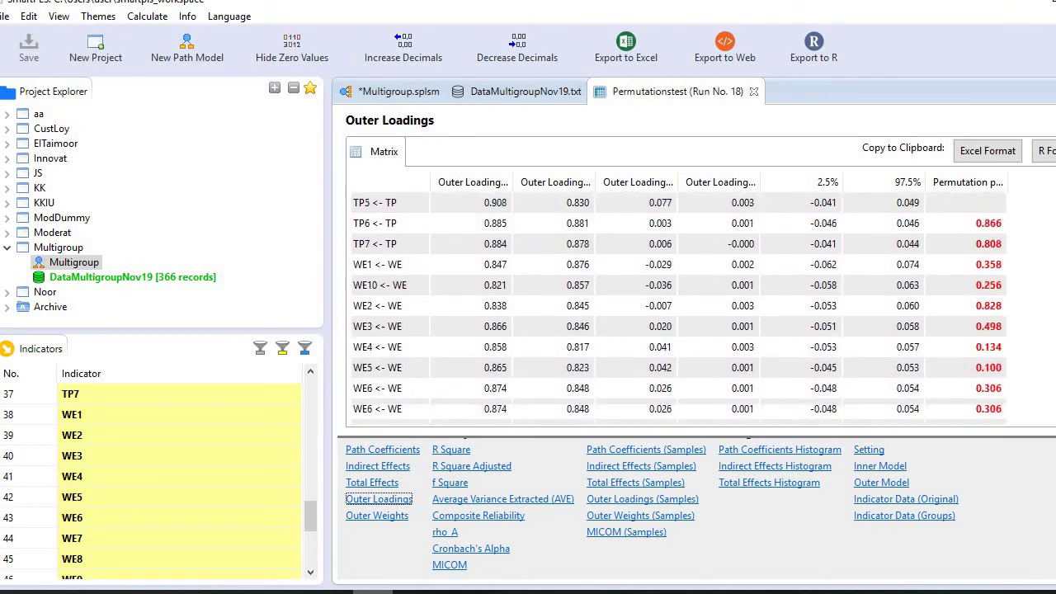
{"action": "scroll", "coordinate": [1039, 292], "scroll_direction": "up", "scroll_amount": 4}
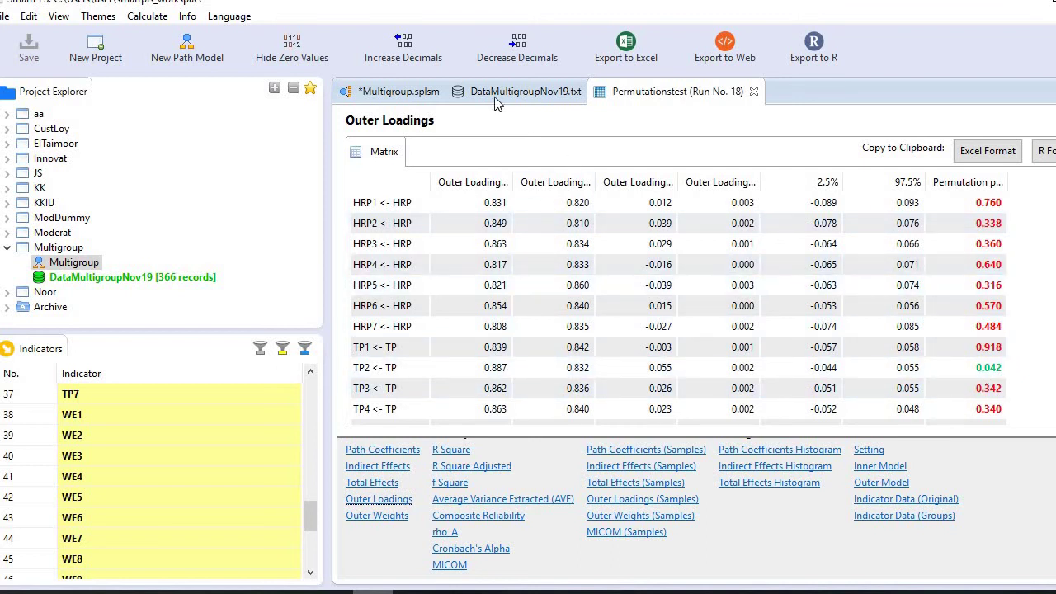
{"action": "left_click", "coordinate": [404, 94]}
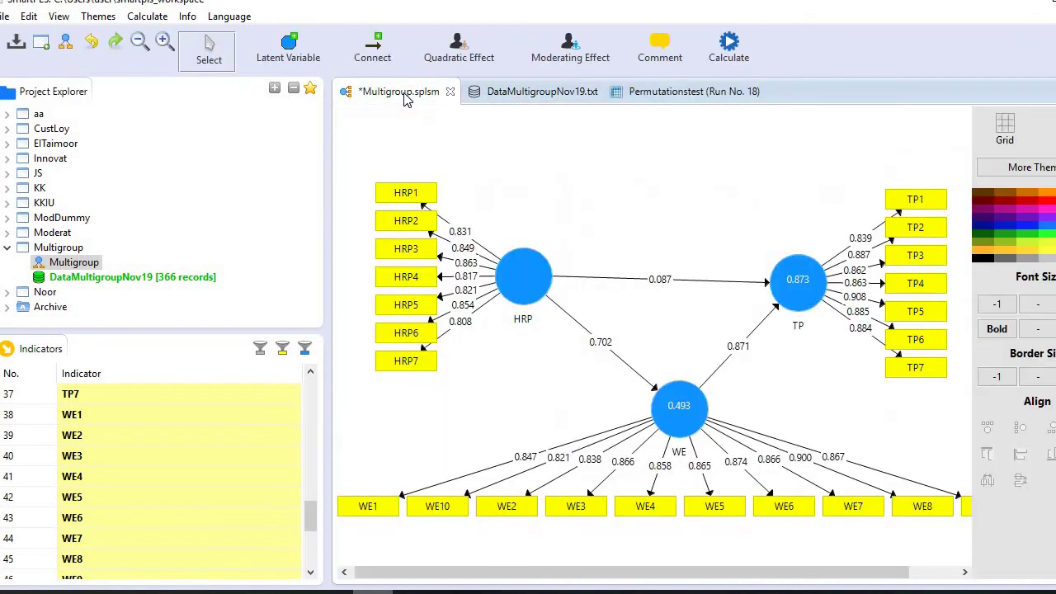
{"action": "left_click", "coordinate": [292, 578]}
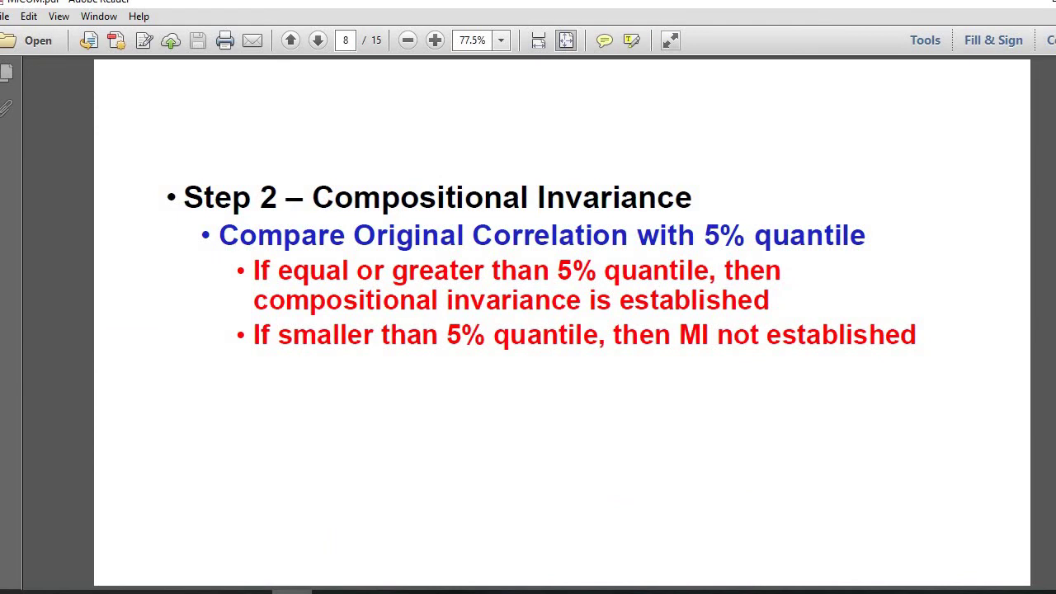
- Settle on page 9, the Step 3 – Composite Equality slide, then bring SmartPLS back
{"action": "key", "text": "Page_Down"}
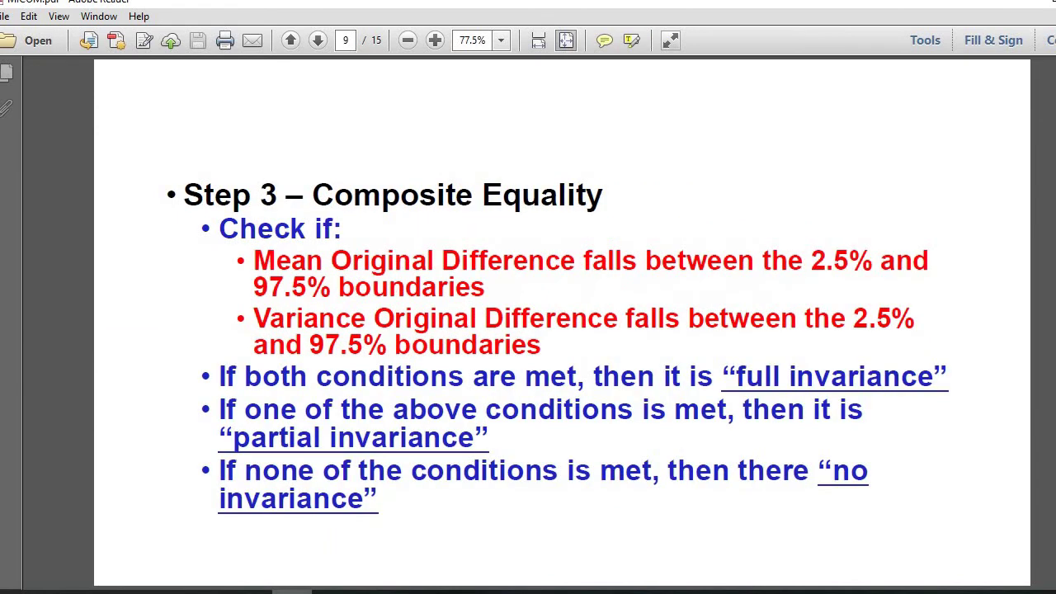
{"action": "key", "text": "Page_Up"}
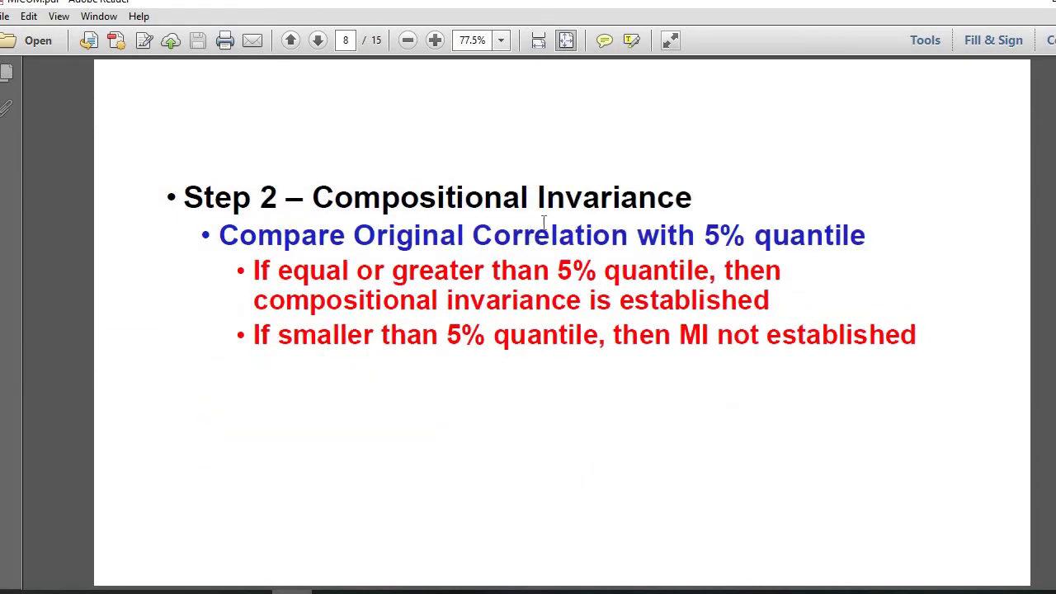
{"action": "key", "text": "Page_Down"}
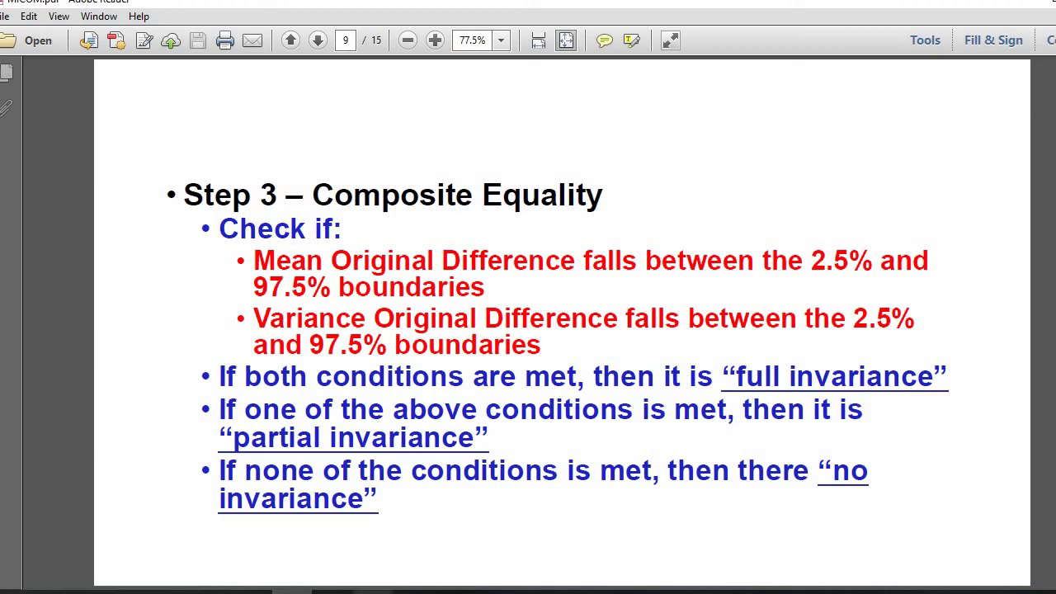
{"action": "key", "text": "alt+Tab"}
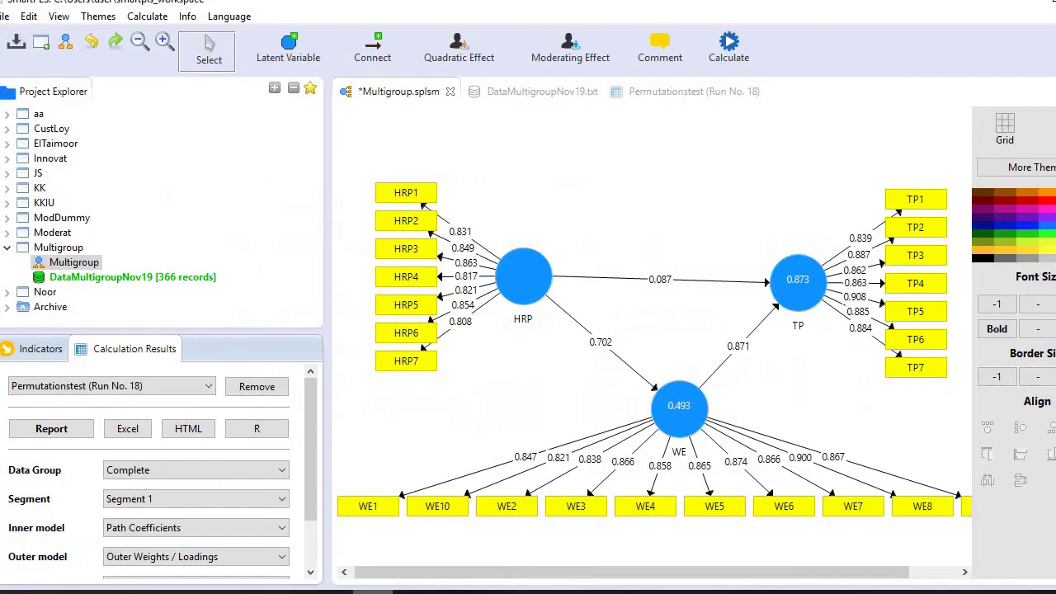
- Show the Run No. 18 MICOM Step 2 table with p-values 0.124, 0.200 and 0.118
{"action": "left_click", "coordinate": [672, 98]}
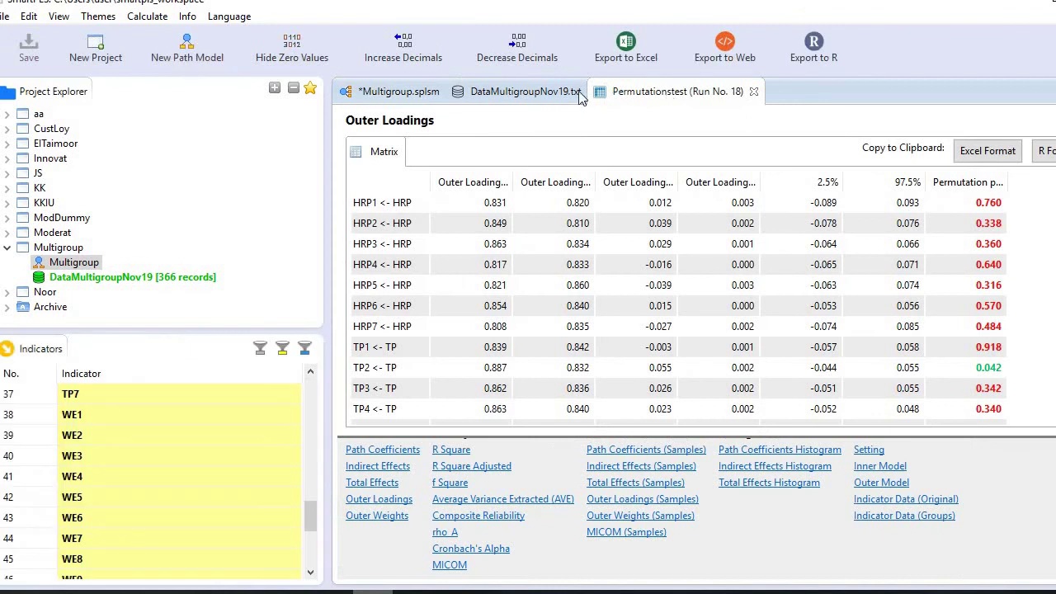
{"action": "left_click", "coordinate": [535, 97]}
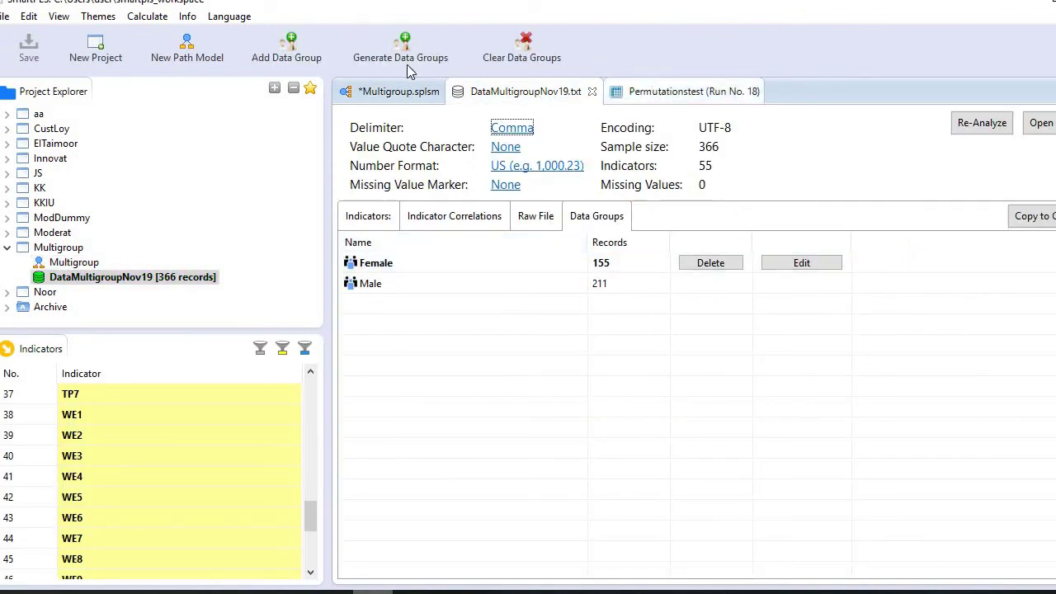
{"action": "left_click", "coordinate": [390, 91]}
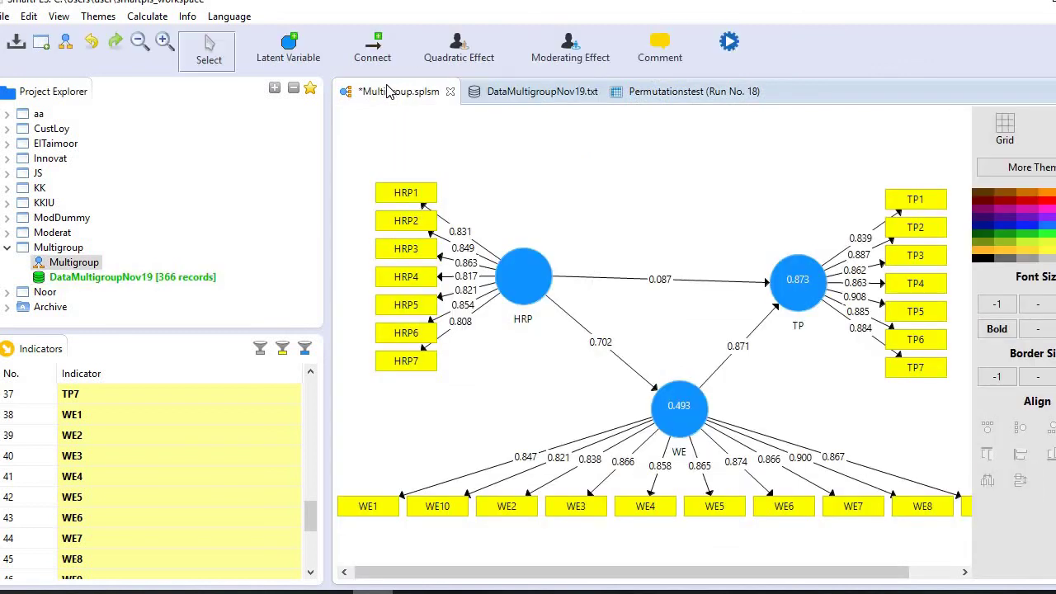
{"action": "left_click", "coordinate": [146, 18]}
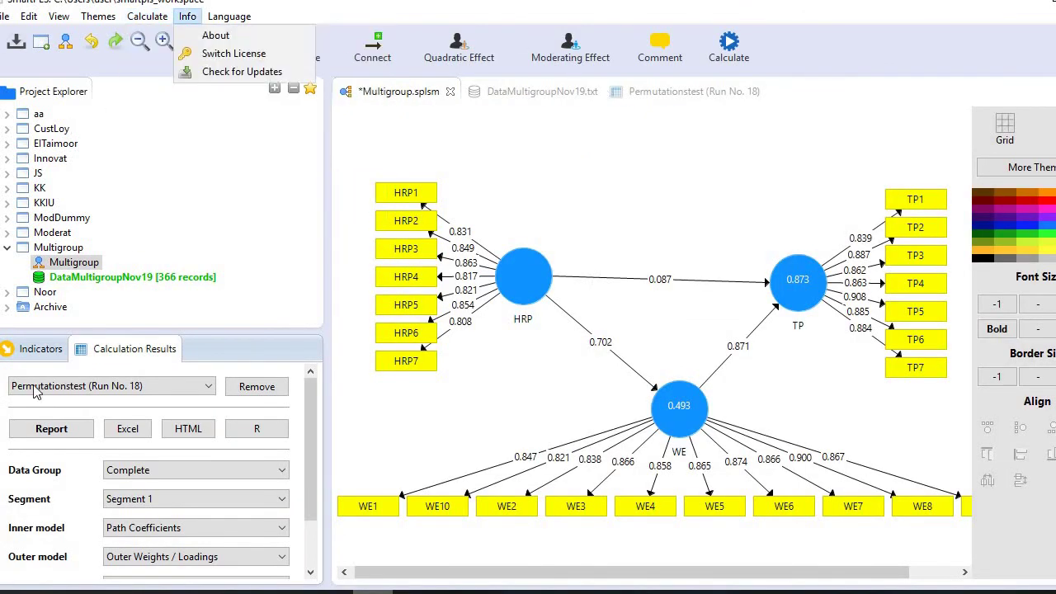
{"action": "left_click", "coordinate": [41, 429]}
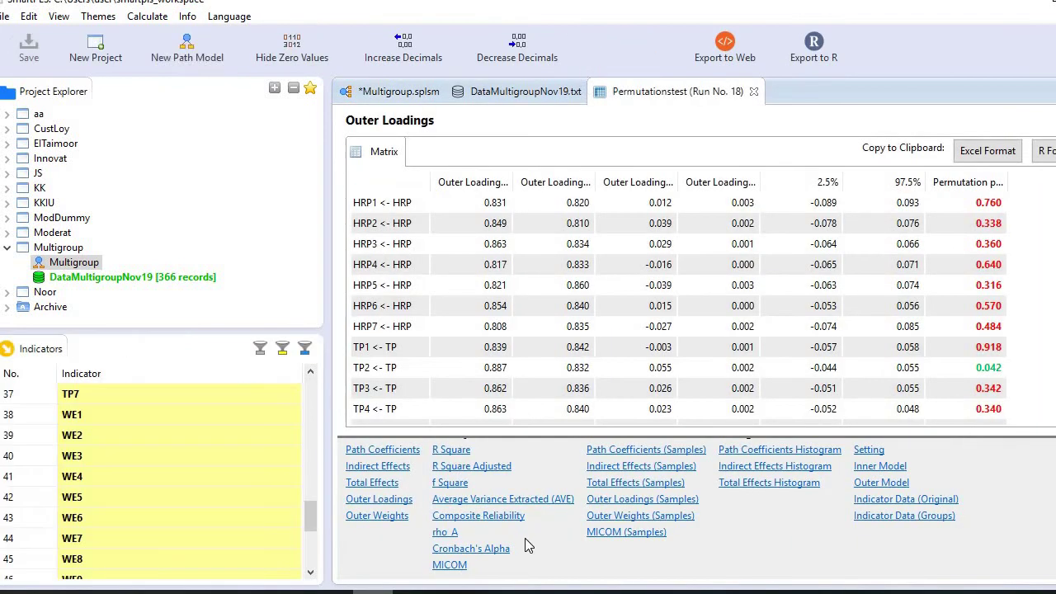
{"action": "left_click", "coordinate": [450, 565]}
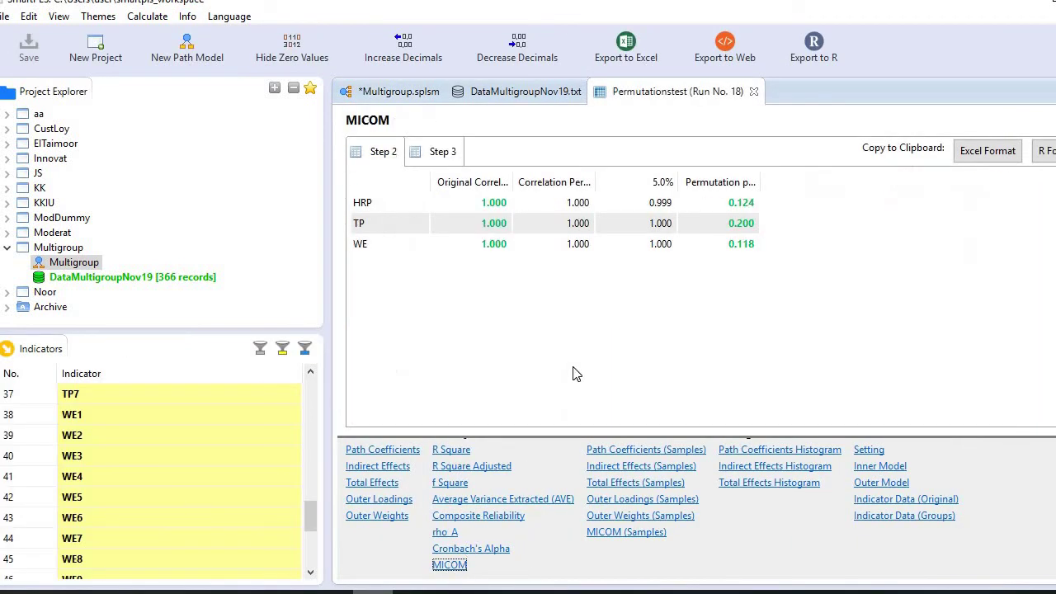
- Show MICOM Step 3 and widen the Mean – Original Difference column
{"action": "left_click", "coordinate": [435, 153]}
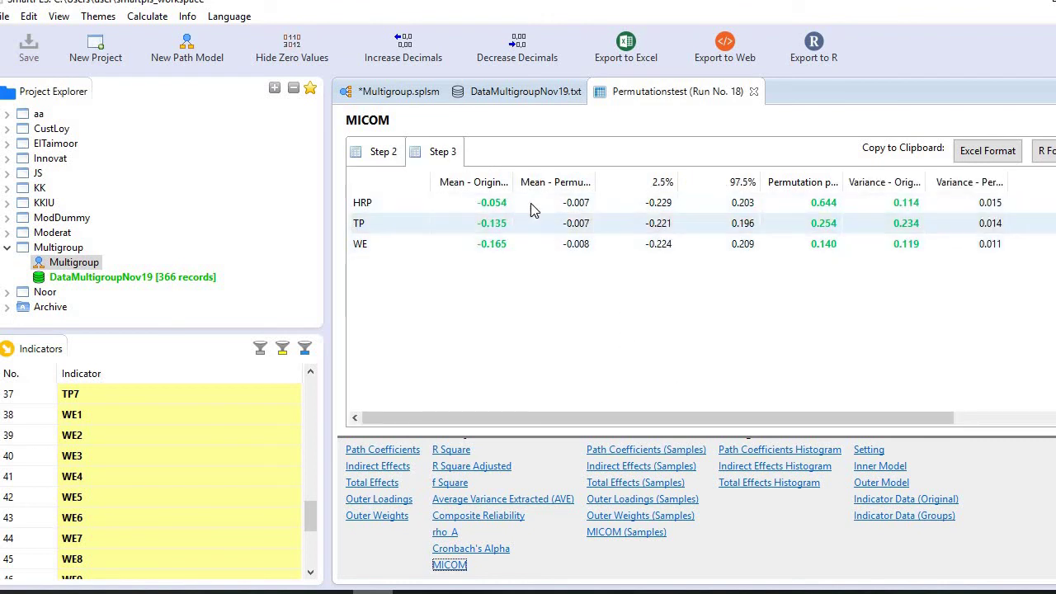
{"action": "left_click_drag", "start_coordinate": [516, 181], "coordinate": [569, 174]}
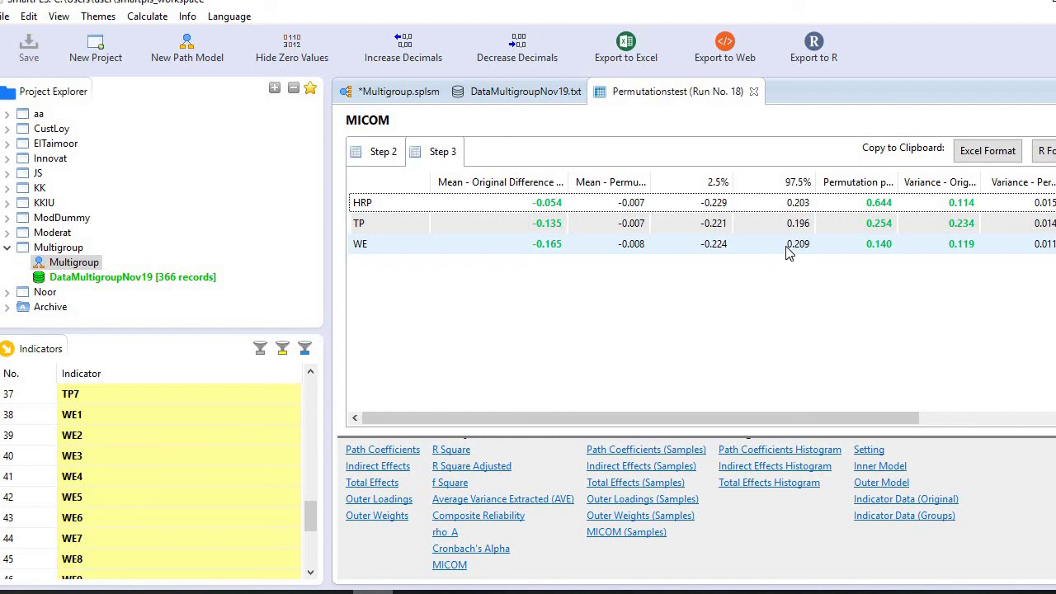
- Highlight the mean-original-difference bullet on the Step 3 slide, then return to SmartPLS
{"action": "left_click", "coordinate": [373, 591]}
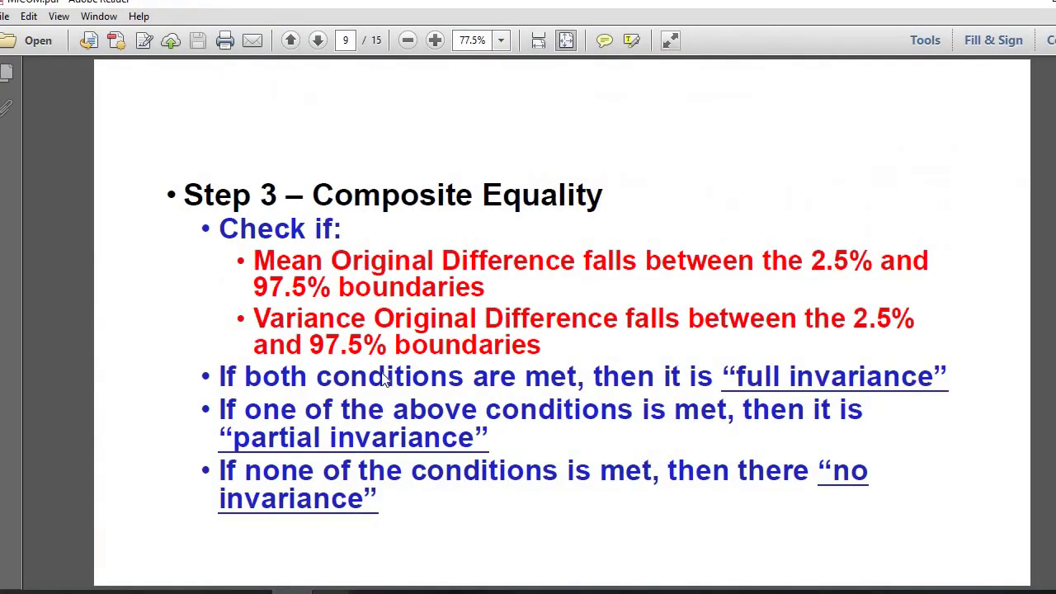
{"action": "left_click_drag", "start_coordinate": [254, 261], "coordinate": [435, 262]}
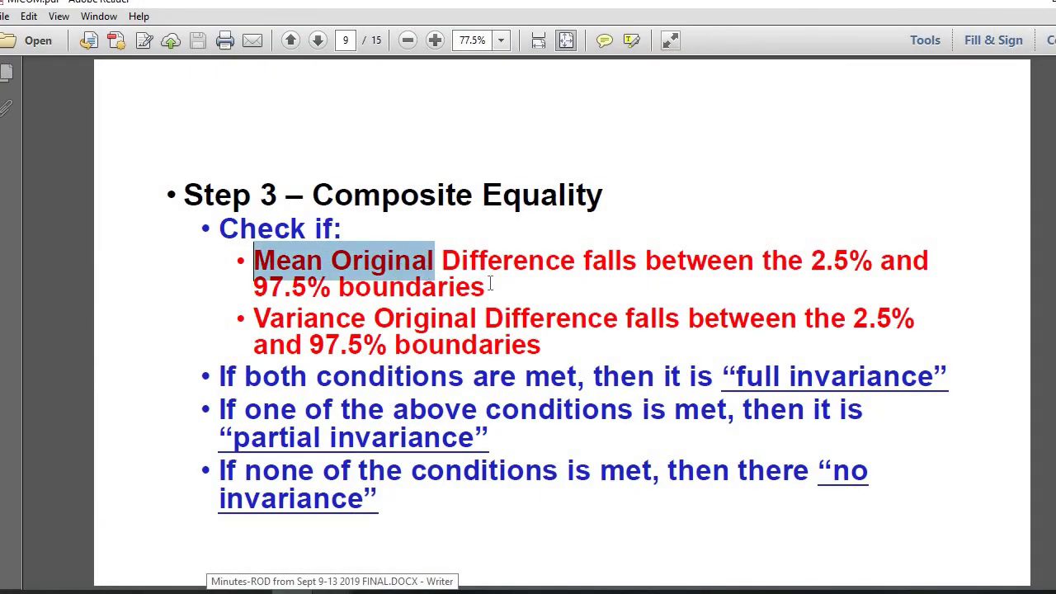
{"action": "left_click_drag", "start_coordinate": [494, 286], "coordinate": [484, 286]}
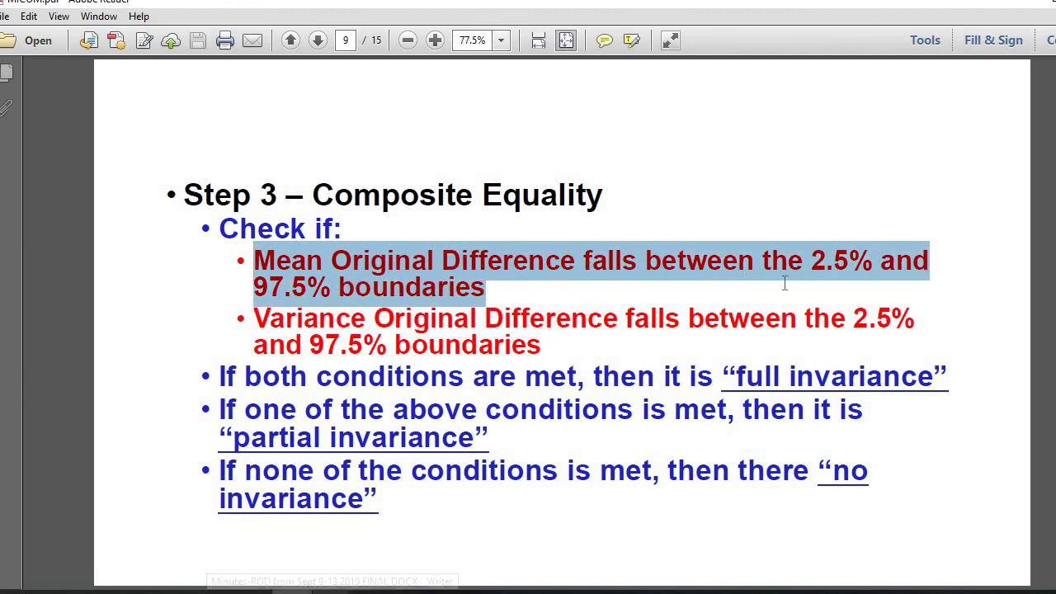
{"action": "left_click", "coordinate": [586, 291]}
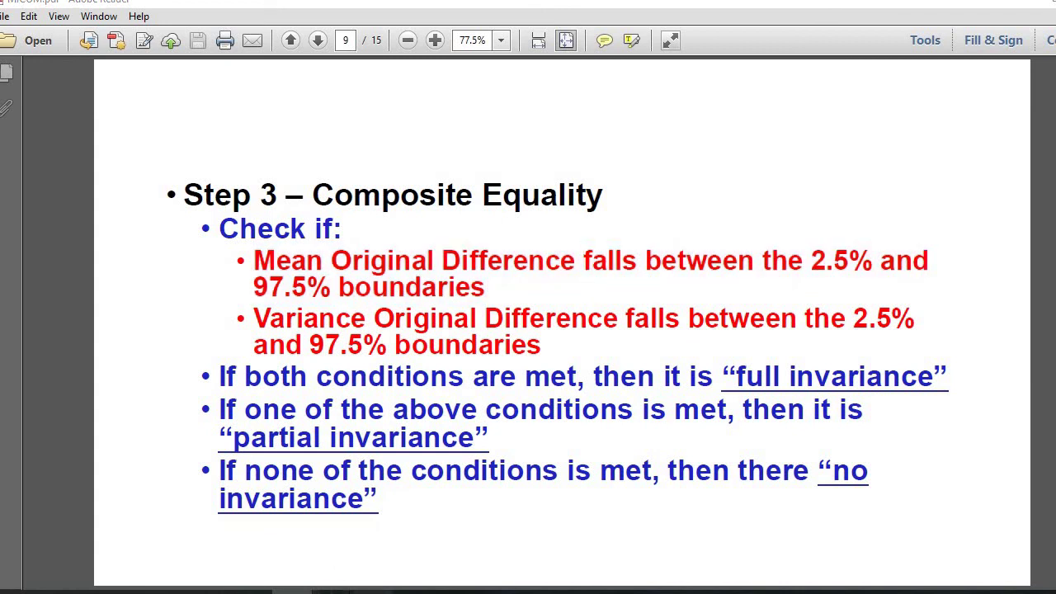
{"action": "left_click", "coordinate": [373, 591]}
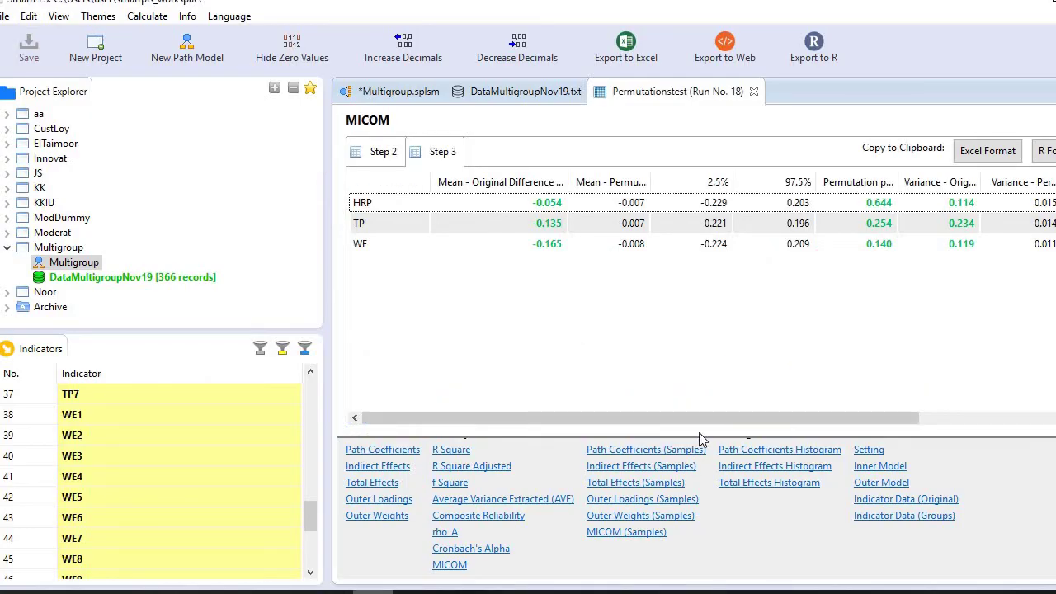
- Widen the Step 3 Variance – Original Difference column, then return to the page 9 slide
{"action": "left_click_drag", "start_coordinate": [709, 418], "coordinate": [820, 441]}
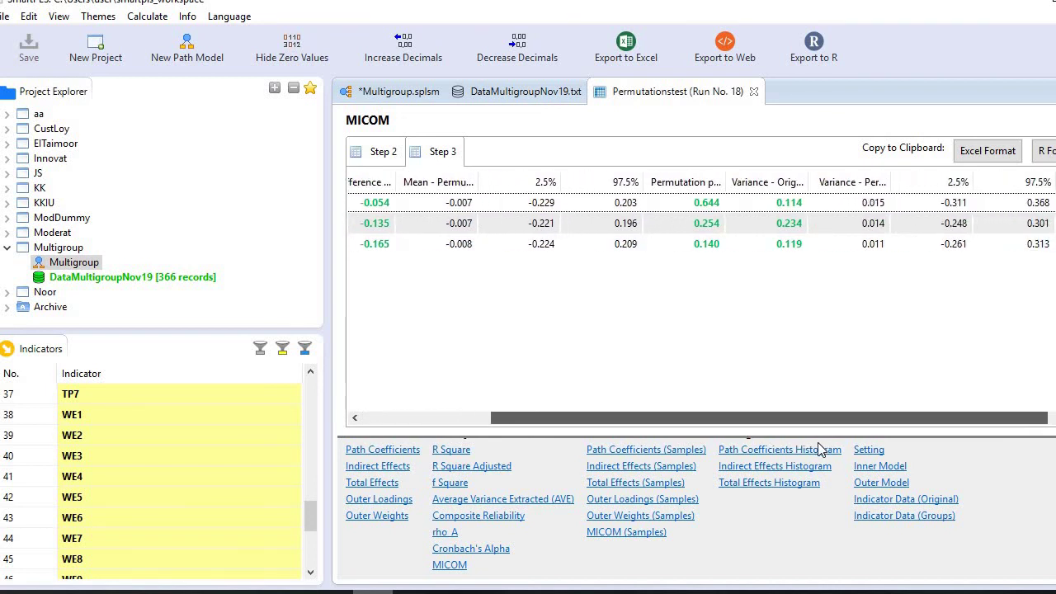
{"action": "left_click_drag", "start_coordinate": [739, 419], "coordinate": [828, 437]}
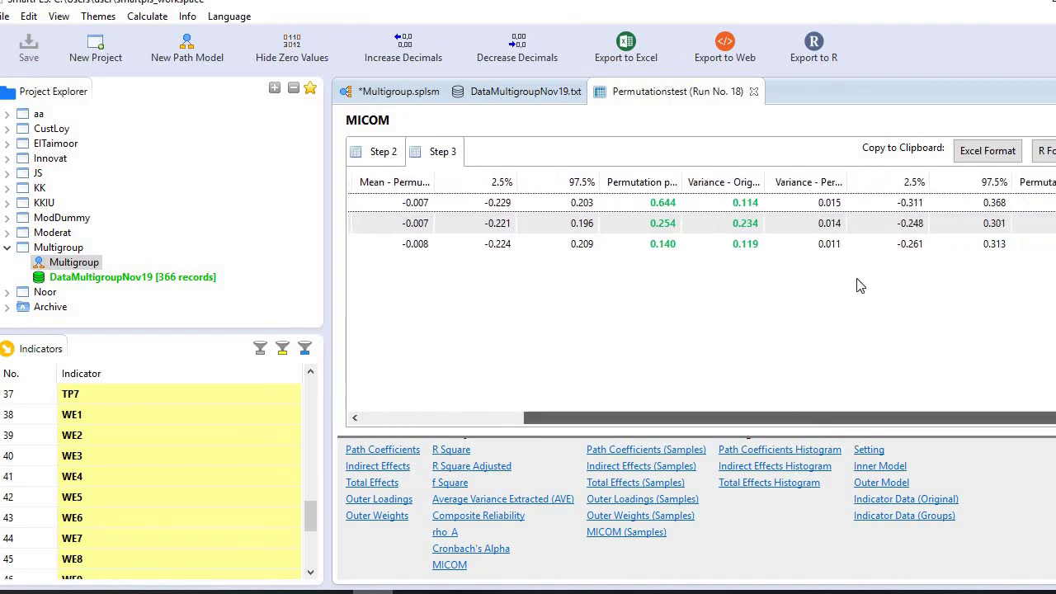
{"action": "left_click_drag", "start_coordinate": [769, 183], "coordinate": [780, 182]}
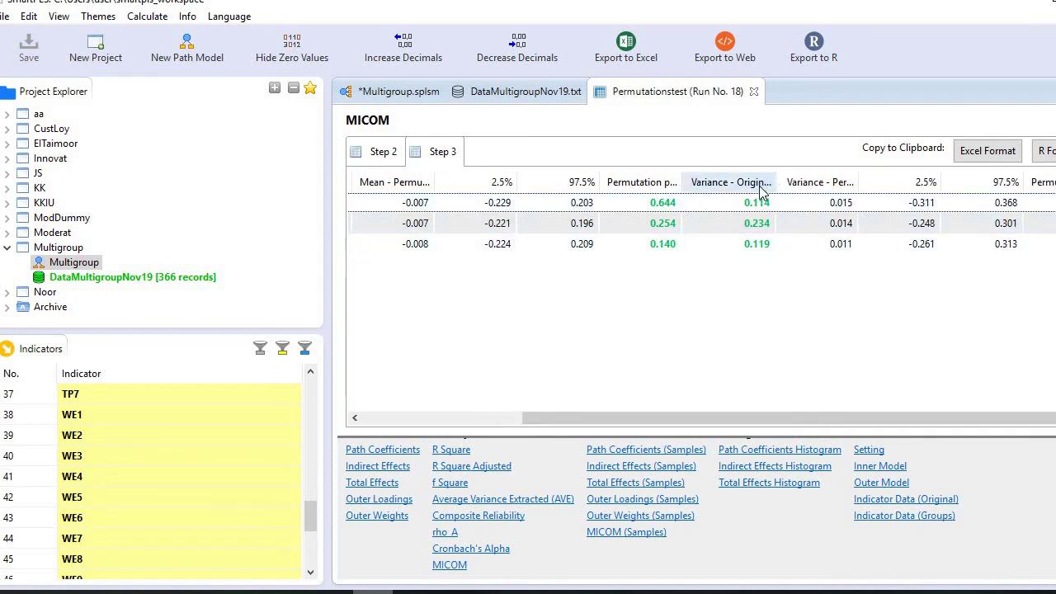
{"action": "left_click", "coordinate": [755, 208]}
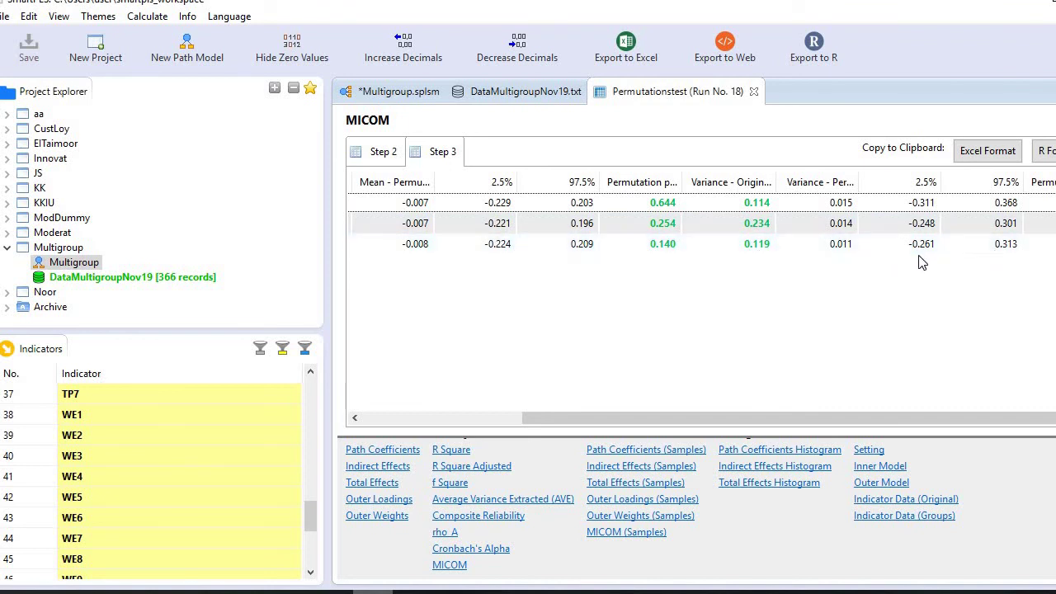
{"action": "left_click", "coordinate": [434, 157]}
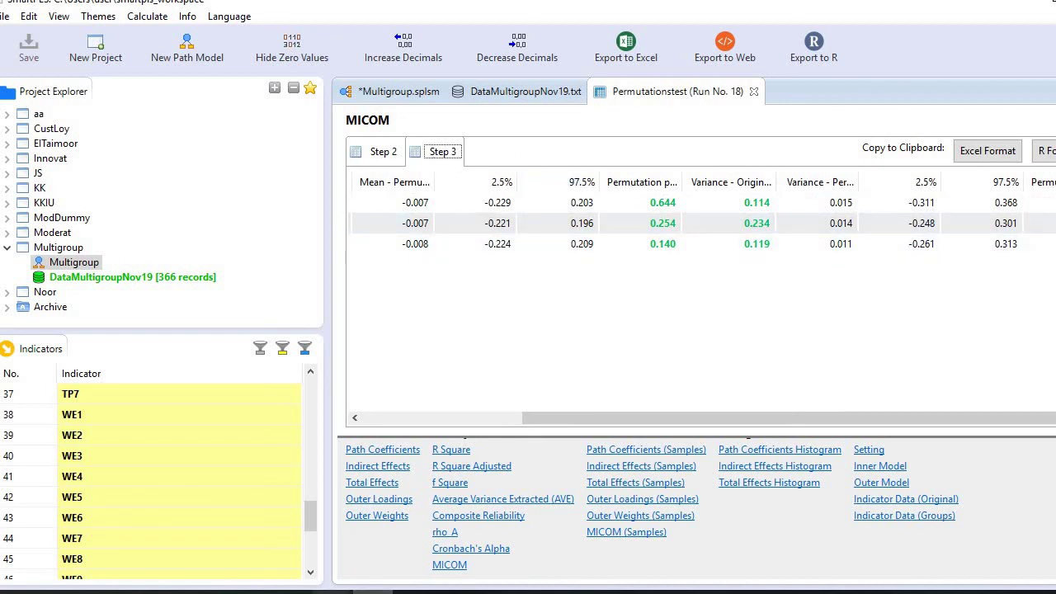
{"action": "left_click", "coordinate": [292, 590]}
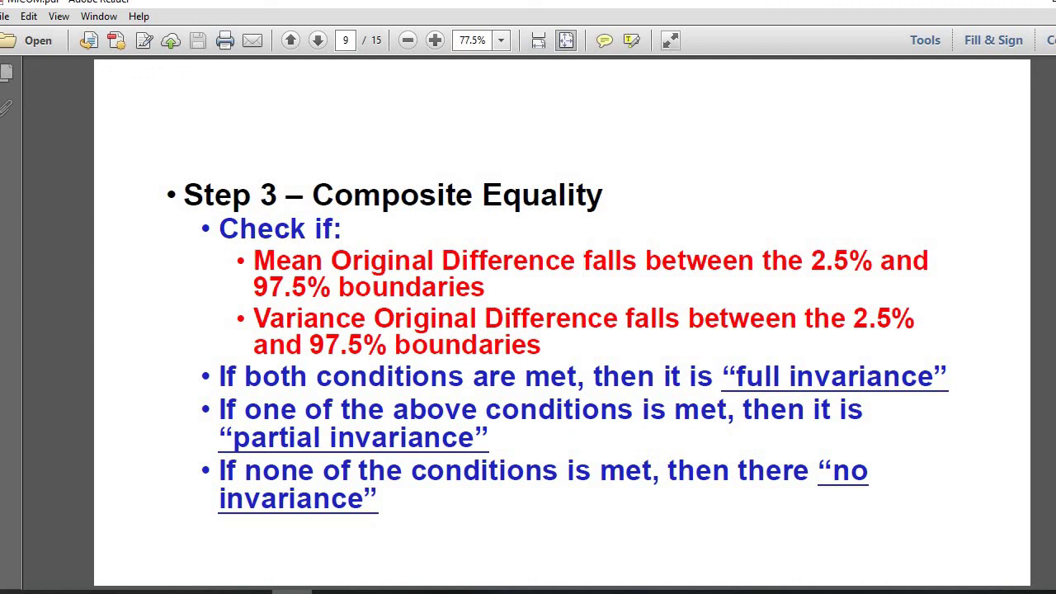
- Scroll up to page 1, the 'Measurement Invariance of Composite Models' title slide
{"action": "scroll", "coordinate": [561, 322], "scroll_direction": "up", "scroll_amount": 15}
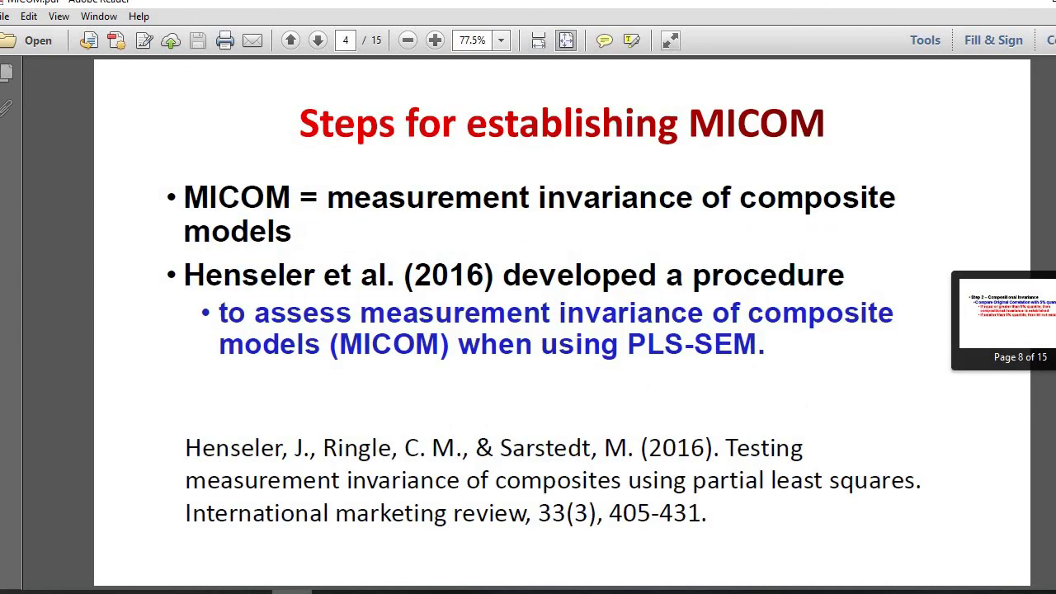
{"action": "scroll", "coordinate": [657, 308], "scroll_direction": "up", "scroll_amount": 10}
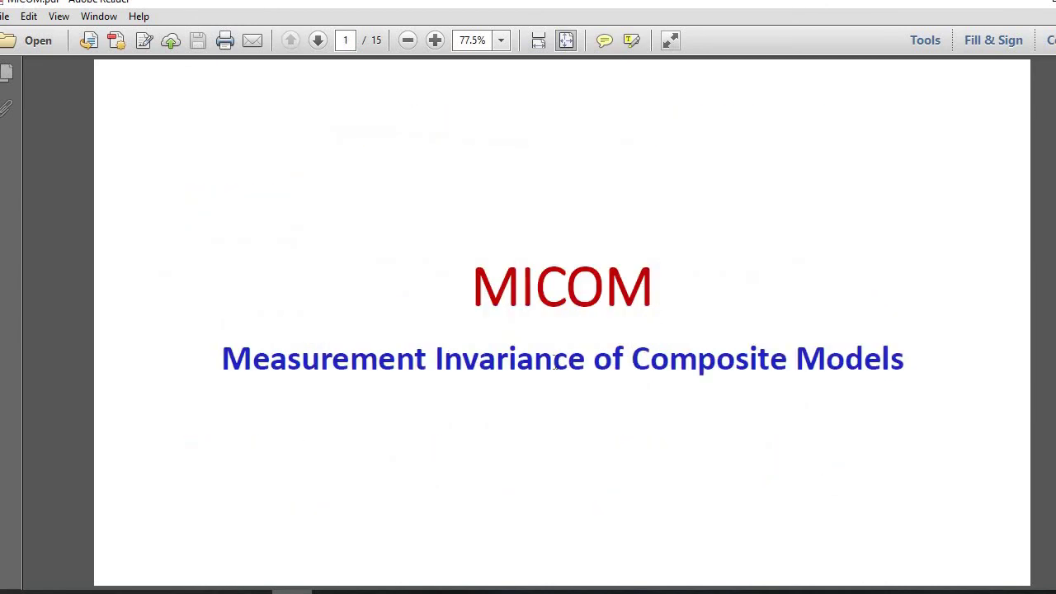